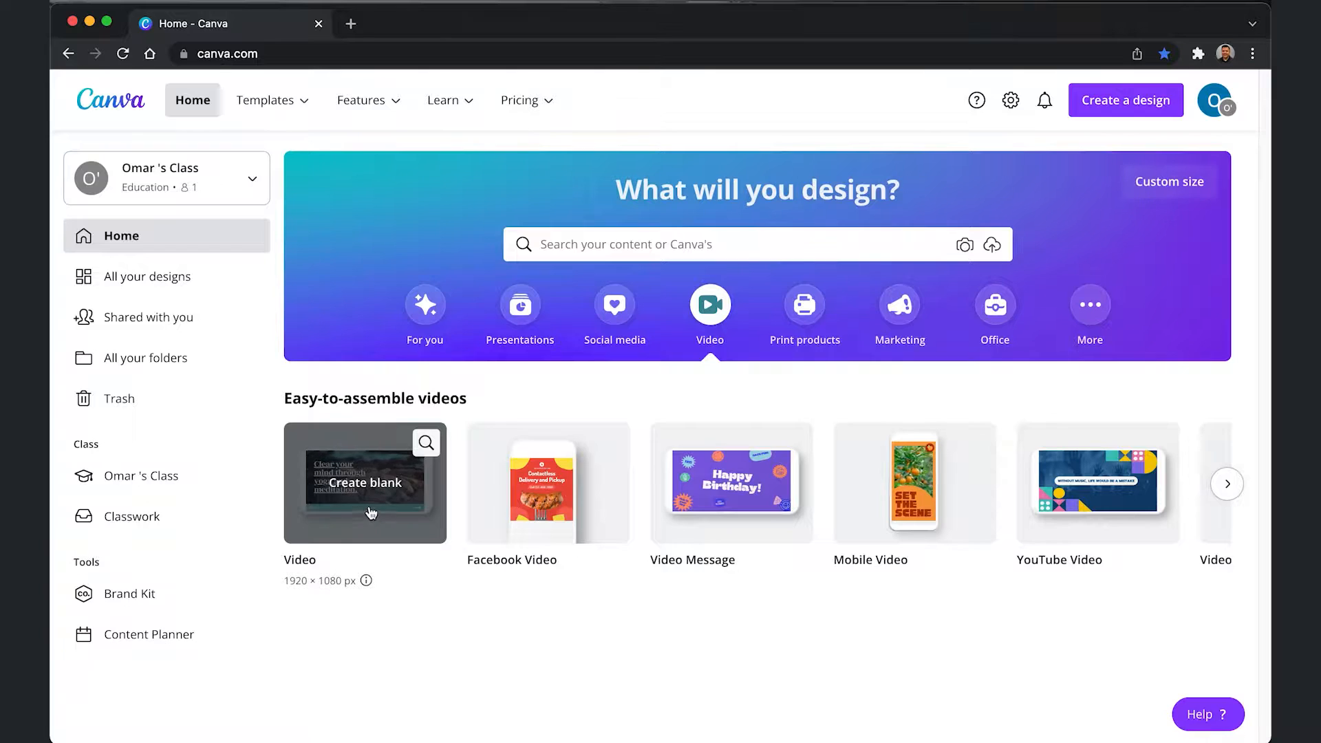
- Create a blank 1920 × 1080 px video design and show the uploaded media
left_click(364, 507)
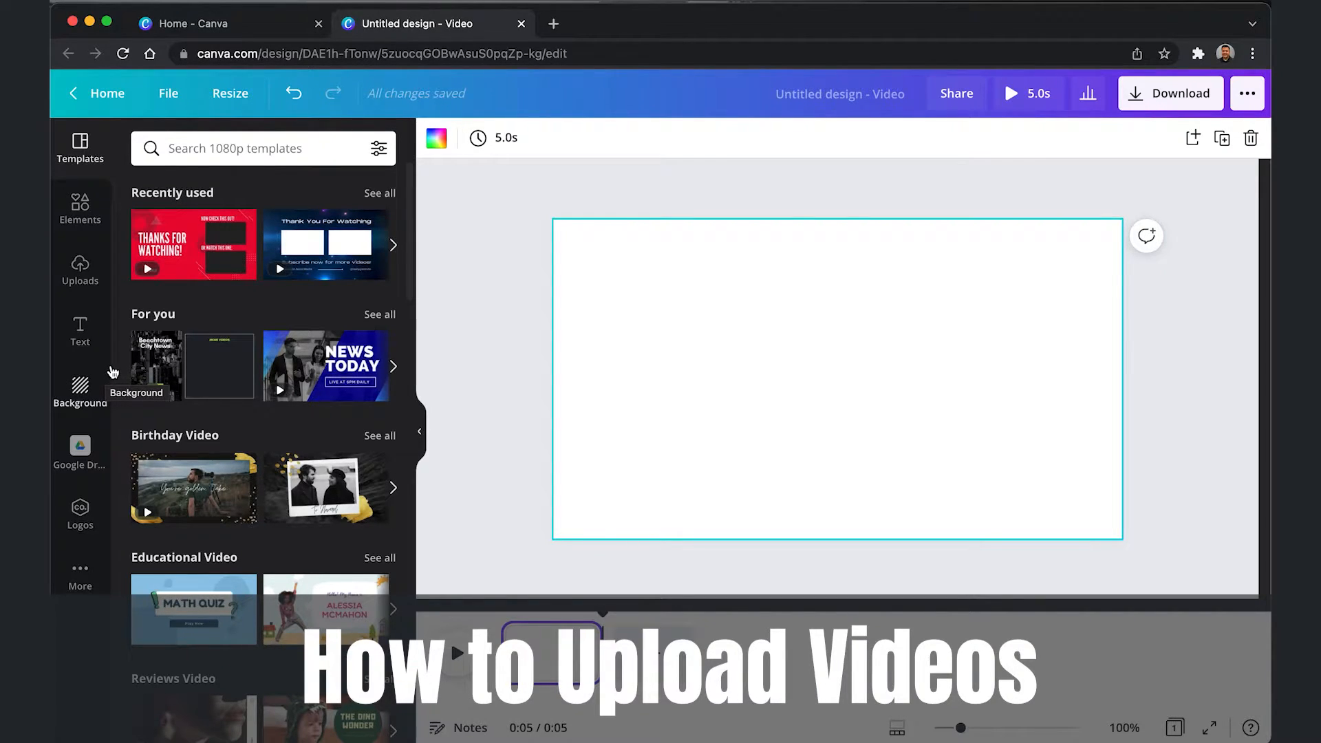
left_click(83, 282)
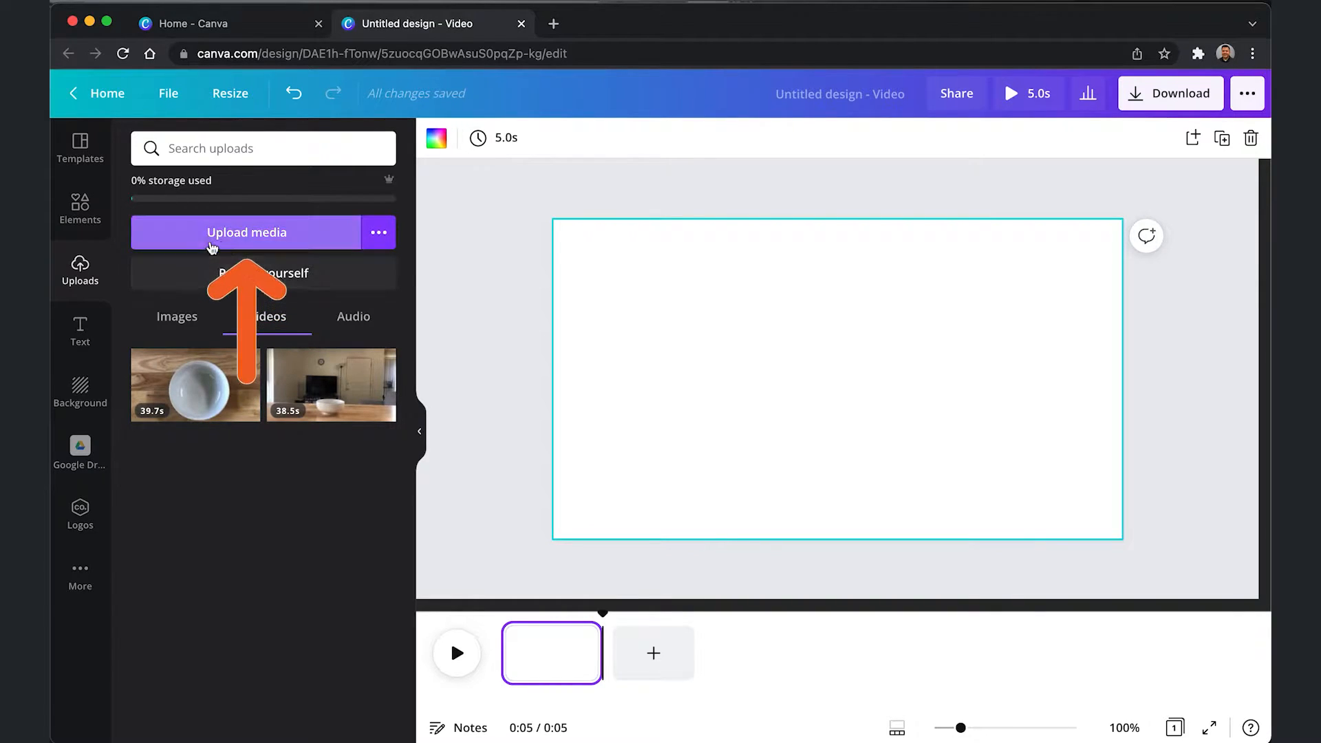
- Look at the local file picker and the connected Google Drive as media sources, ending back at the uploaded videos
left_click(259, 239)
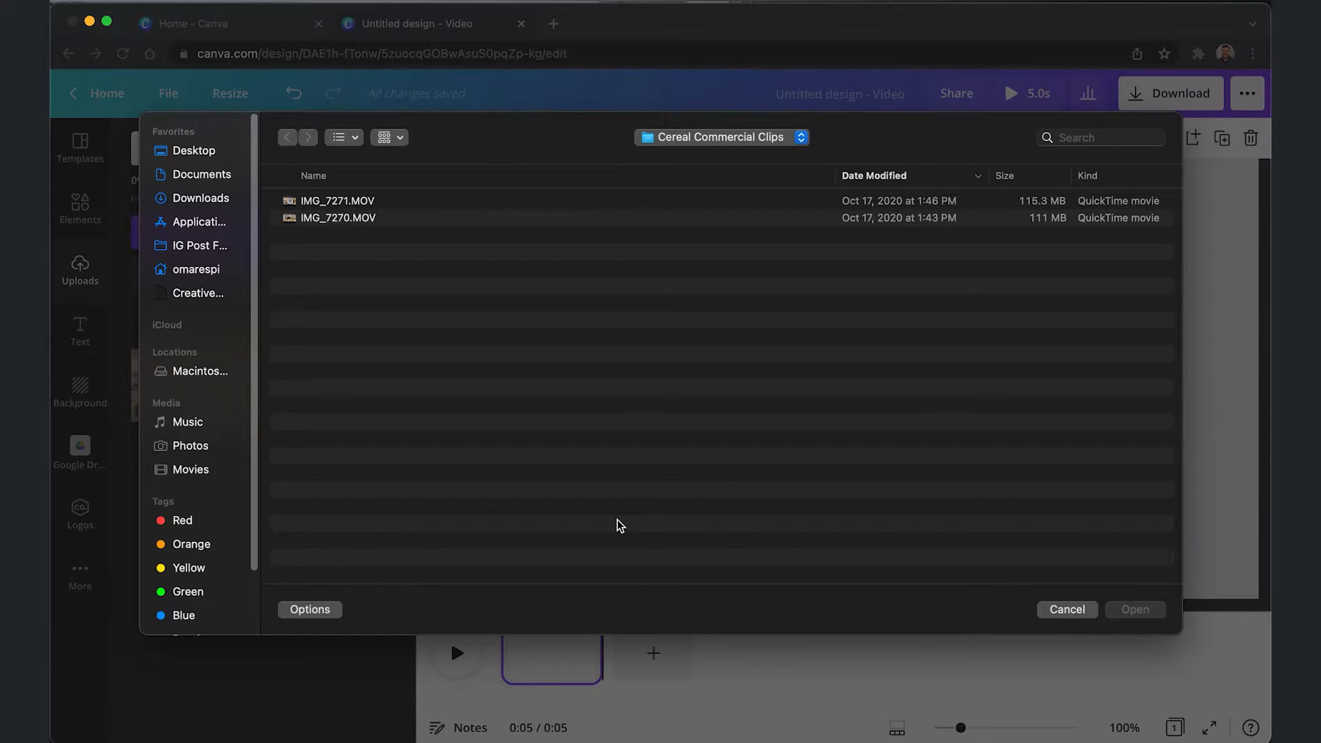
left_click(1068, 610)
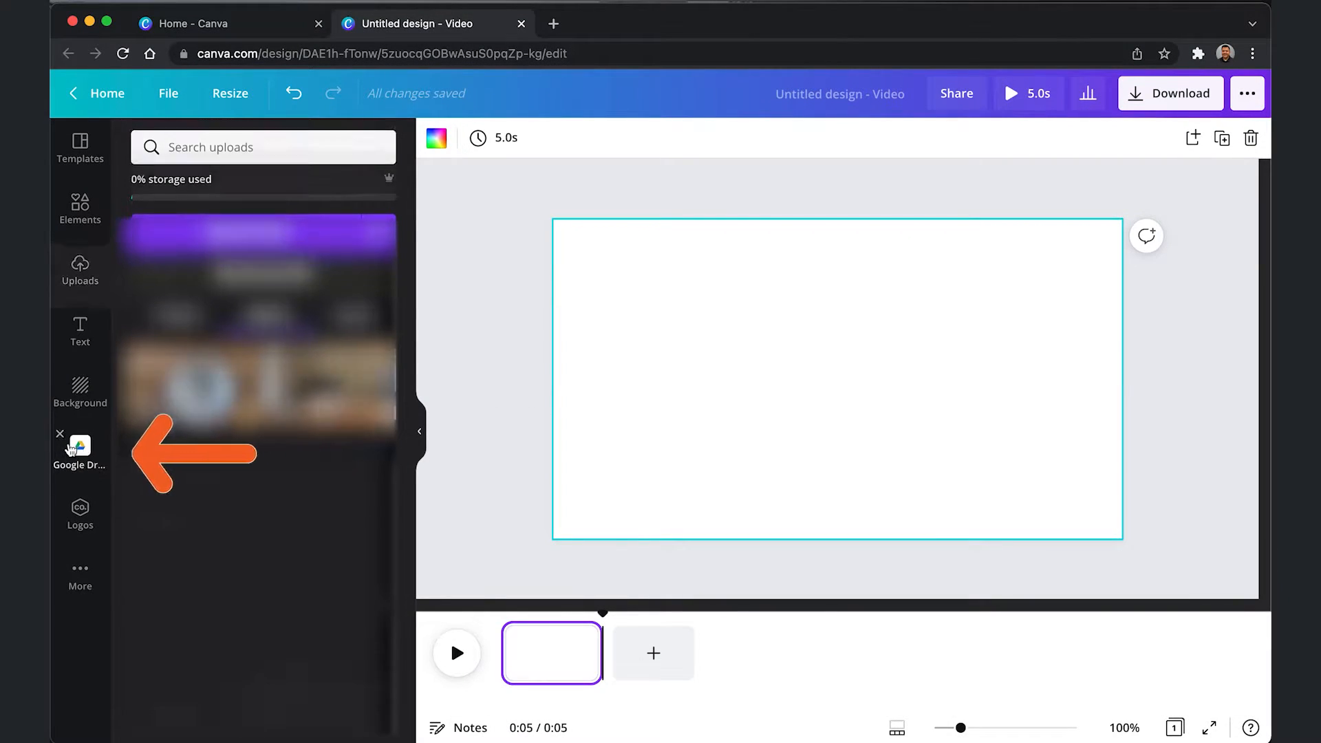
left_click(87, 459)
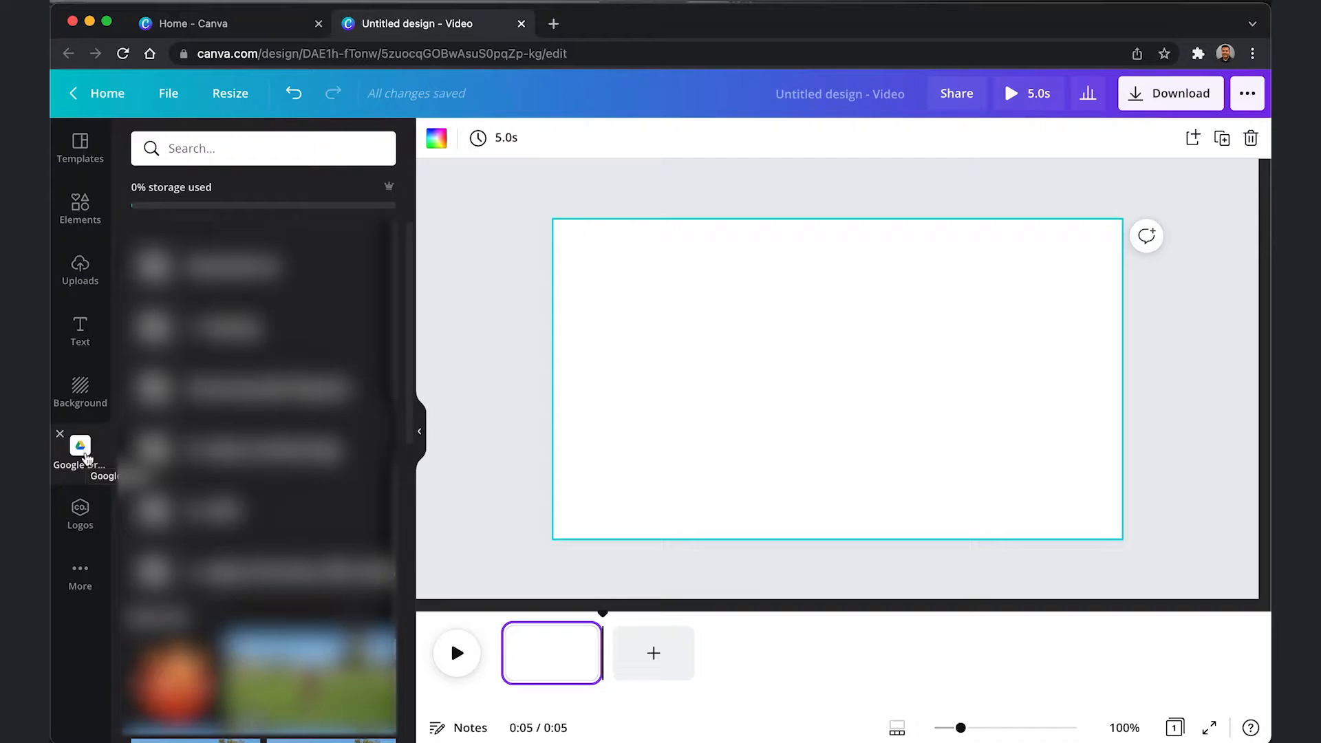
left_click(86, 272)
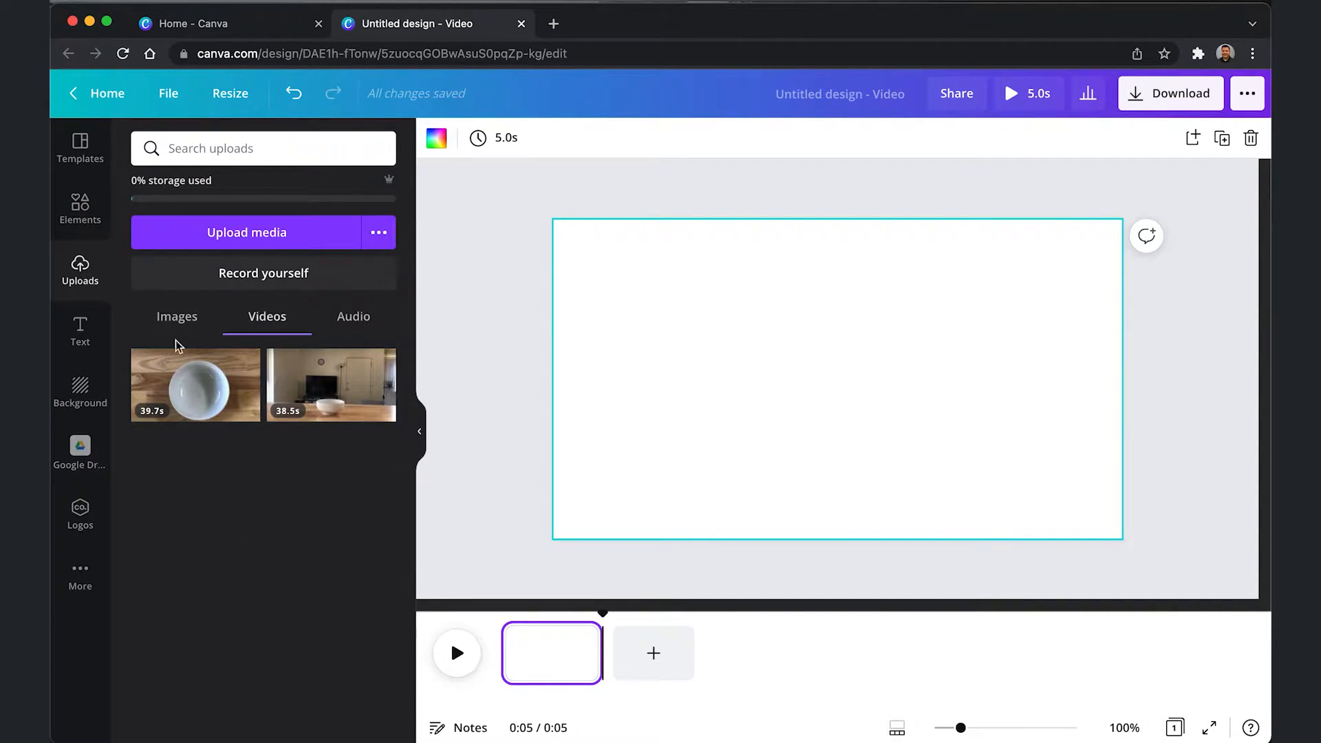
- Add the uploaded 39.7 s overhead bowl video to the blank page and enlarge it to fill the whole page
left_click(188, 399)
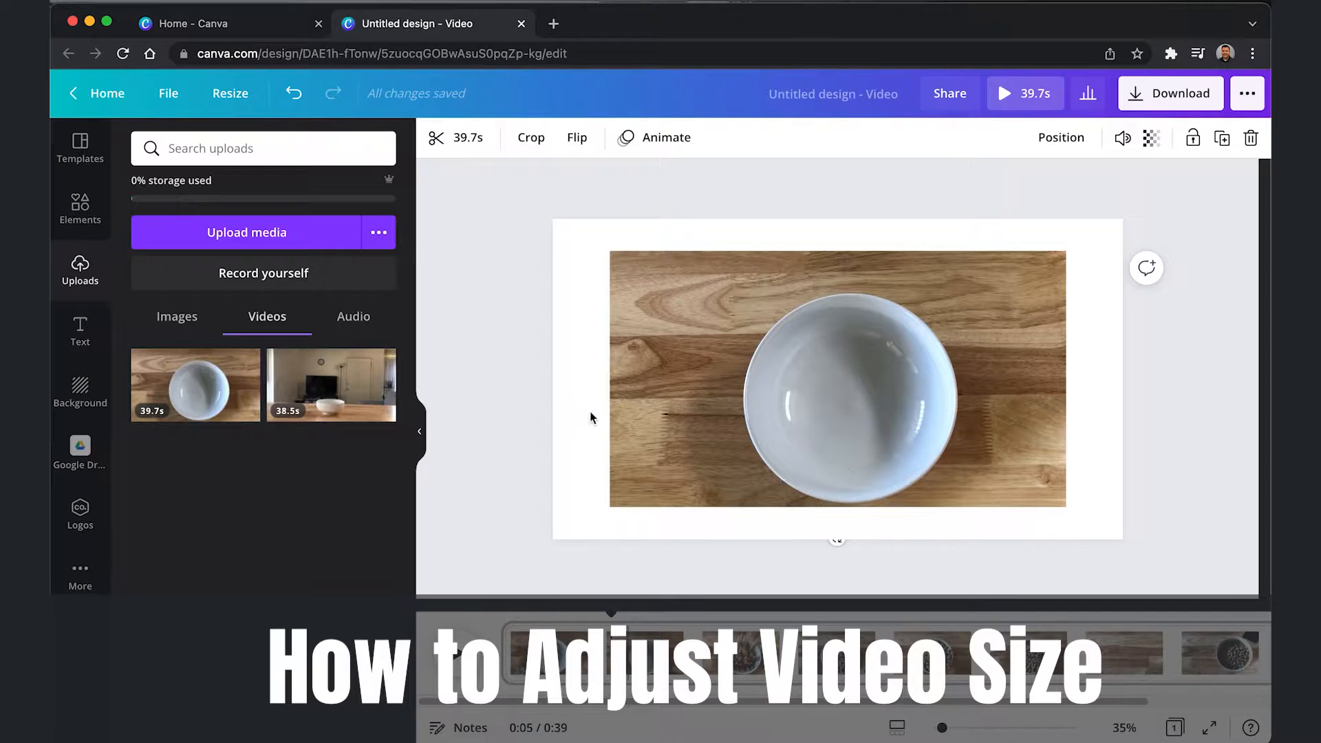
left_click(543, 353)
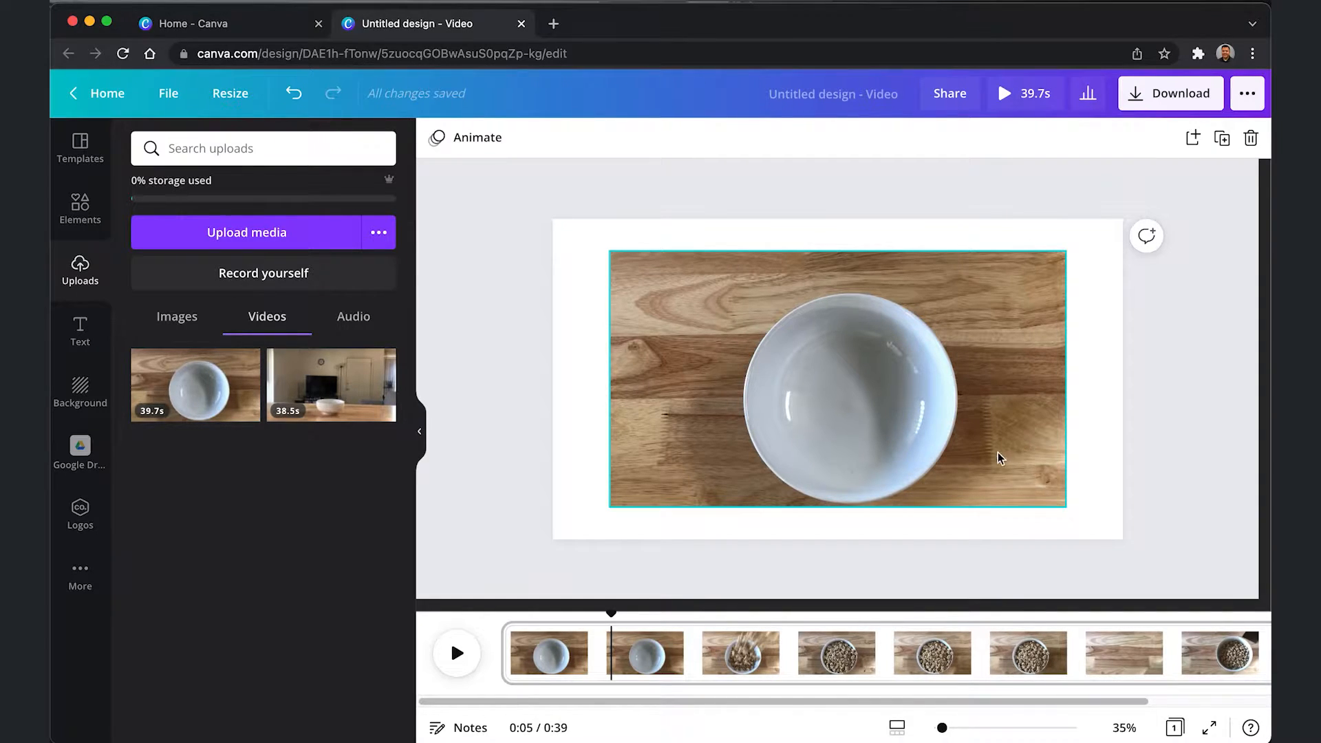
left_click_drag(843, 389, 787, 358)
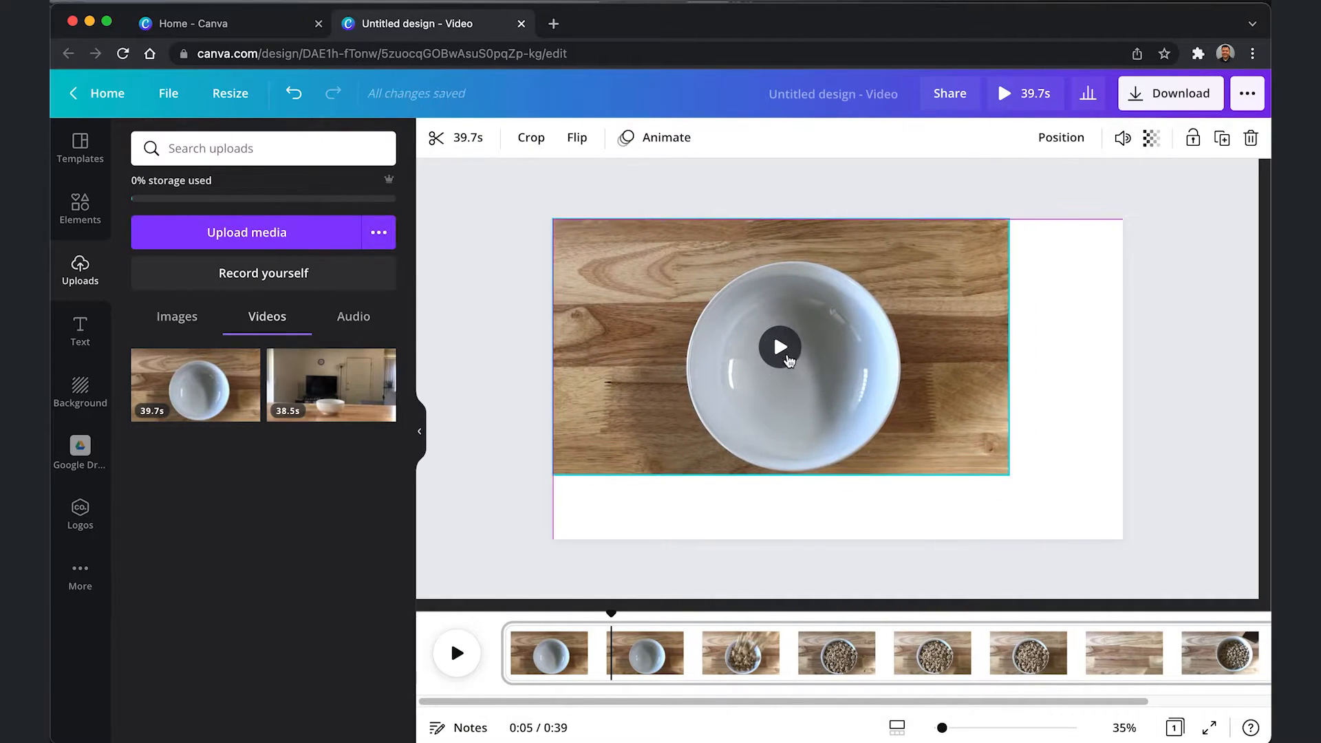
left_click_drag(1006, 478, 1125, 518)
left_click(1182, 497)
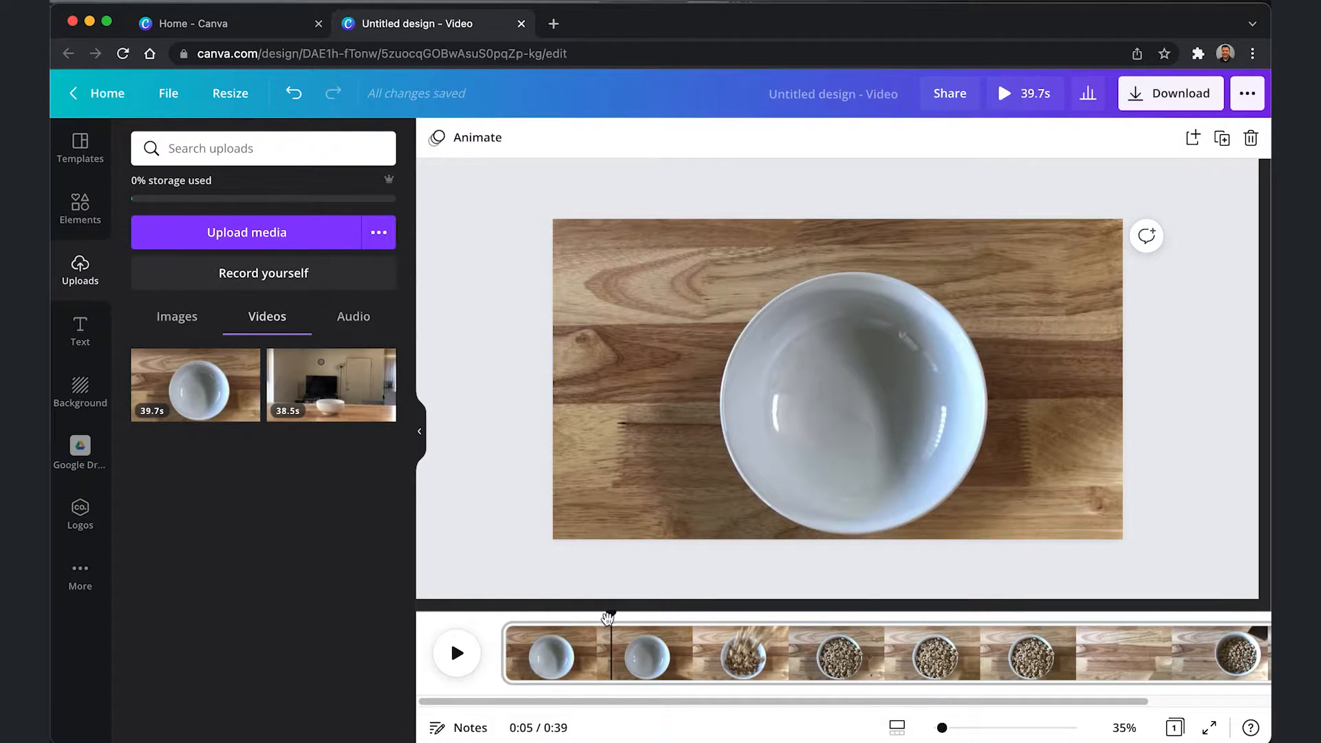
- Split the bowl clip at about 0:10 and delete the part before the split
left_click_drag(609, 614, 715, 615)
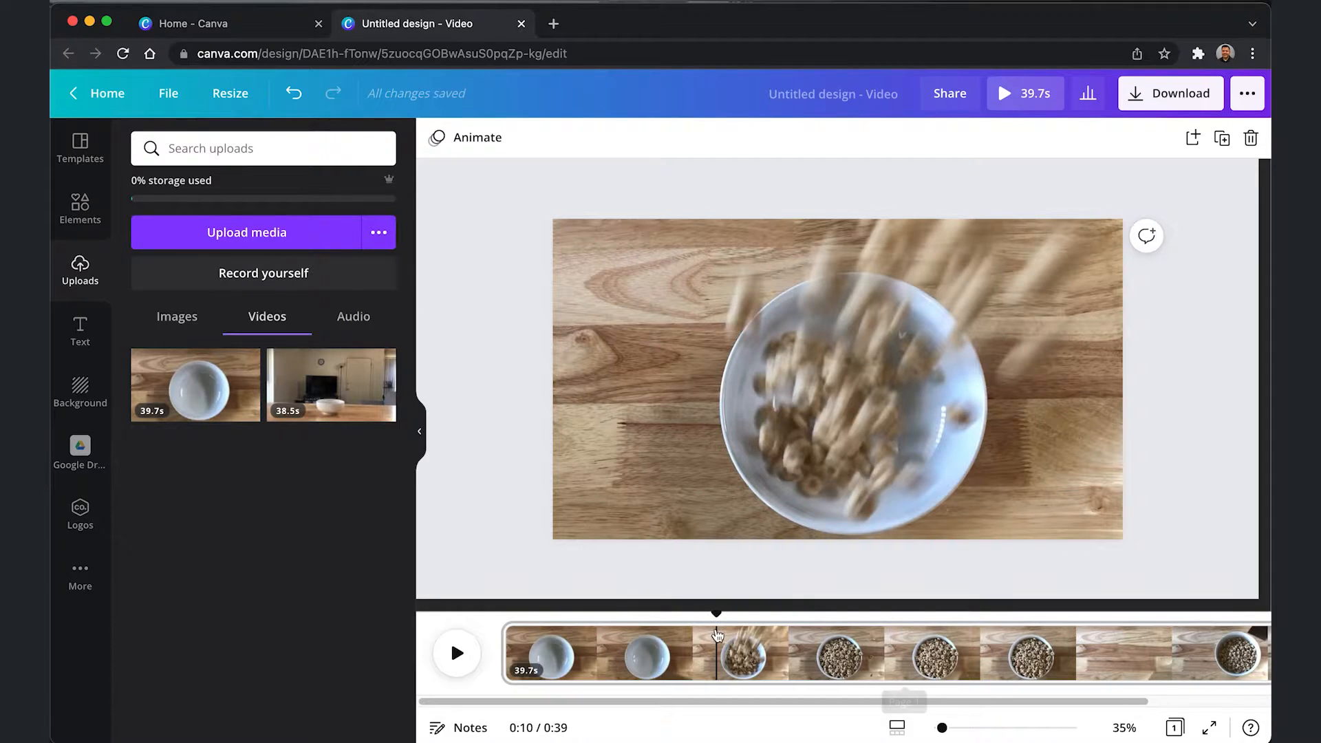
left_click(718, 640)
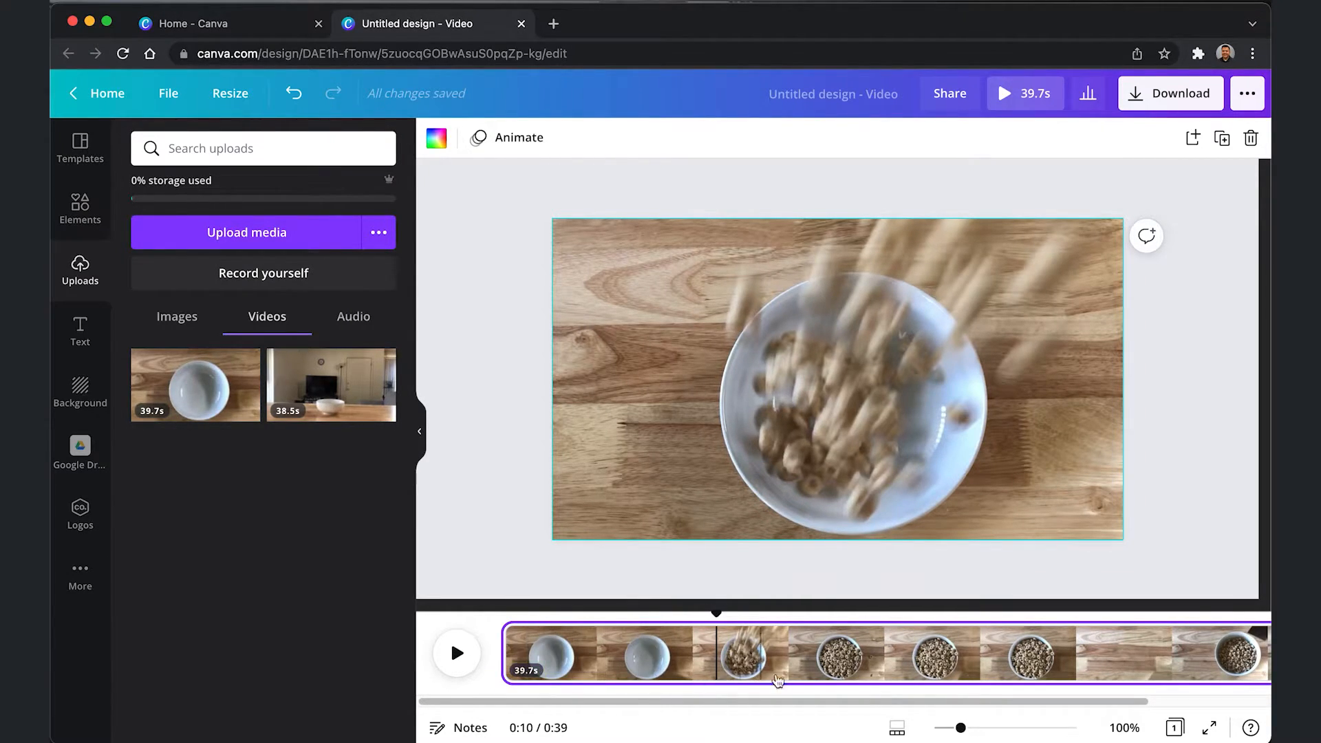
right_click(716, 655)
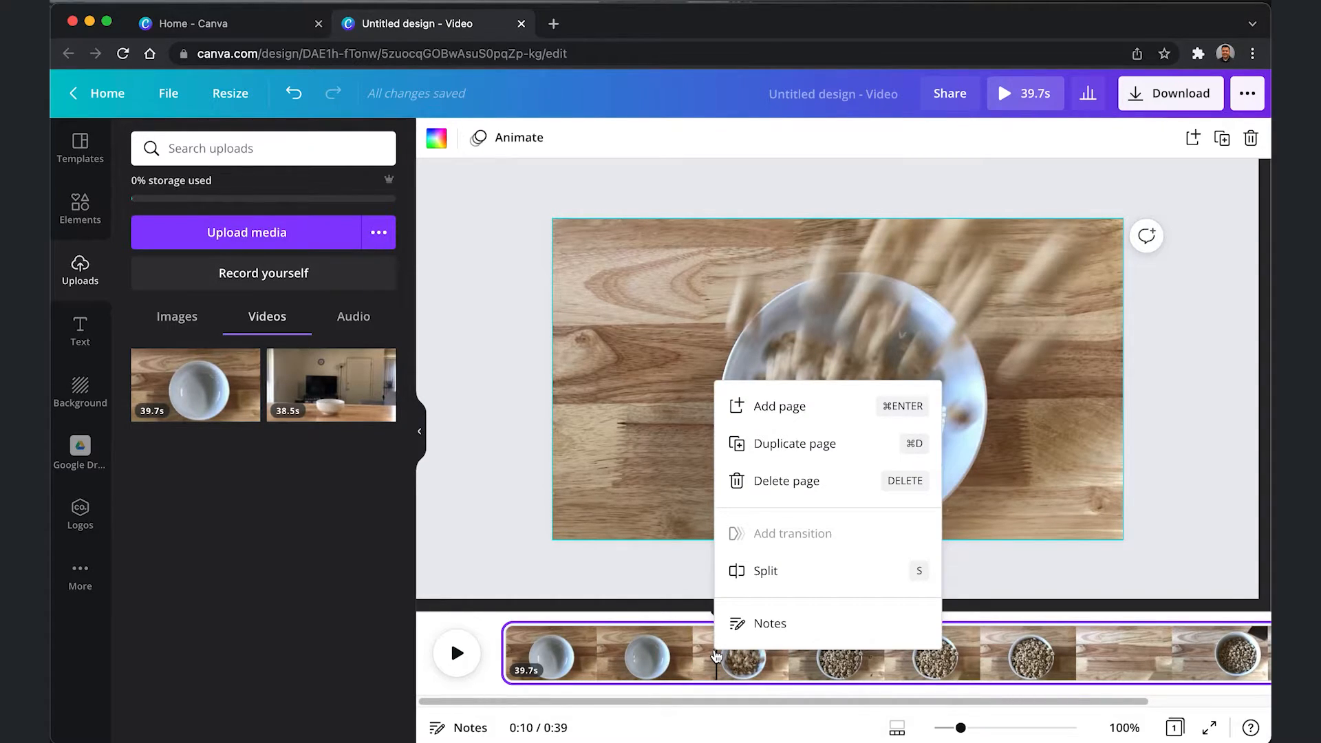
left_click(822, 576)
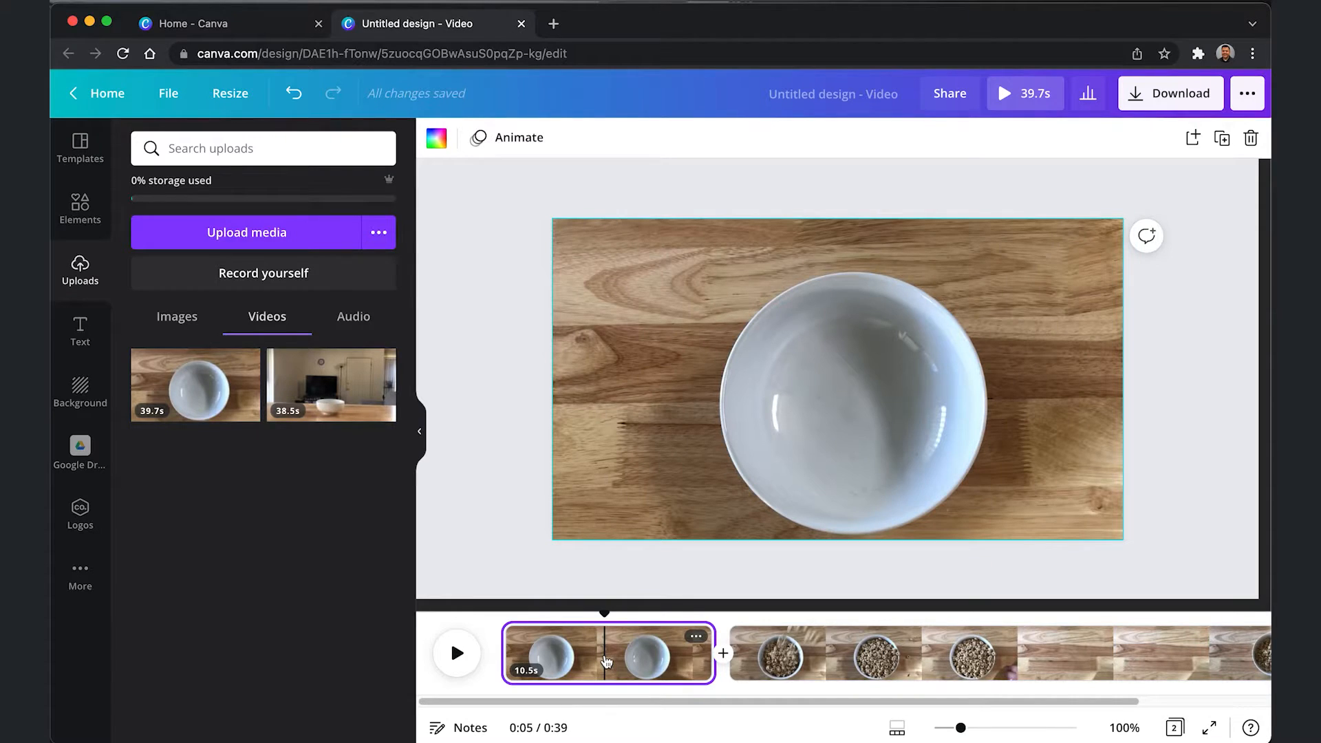
key("Delete")
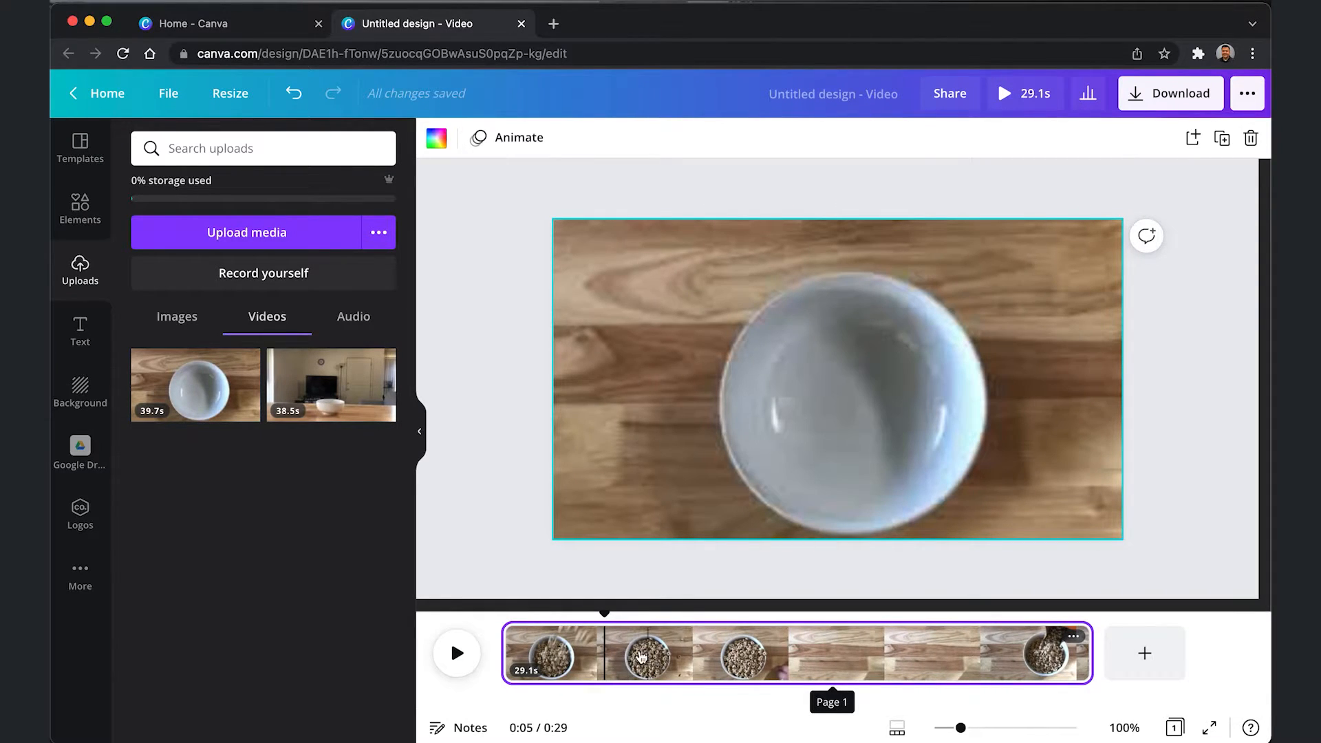
- Split the remaining bowl clip at about 0:10 and delete the part after the split
left_click_drag(604, 611, 721, 615)
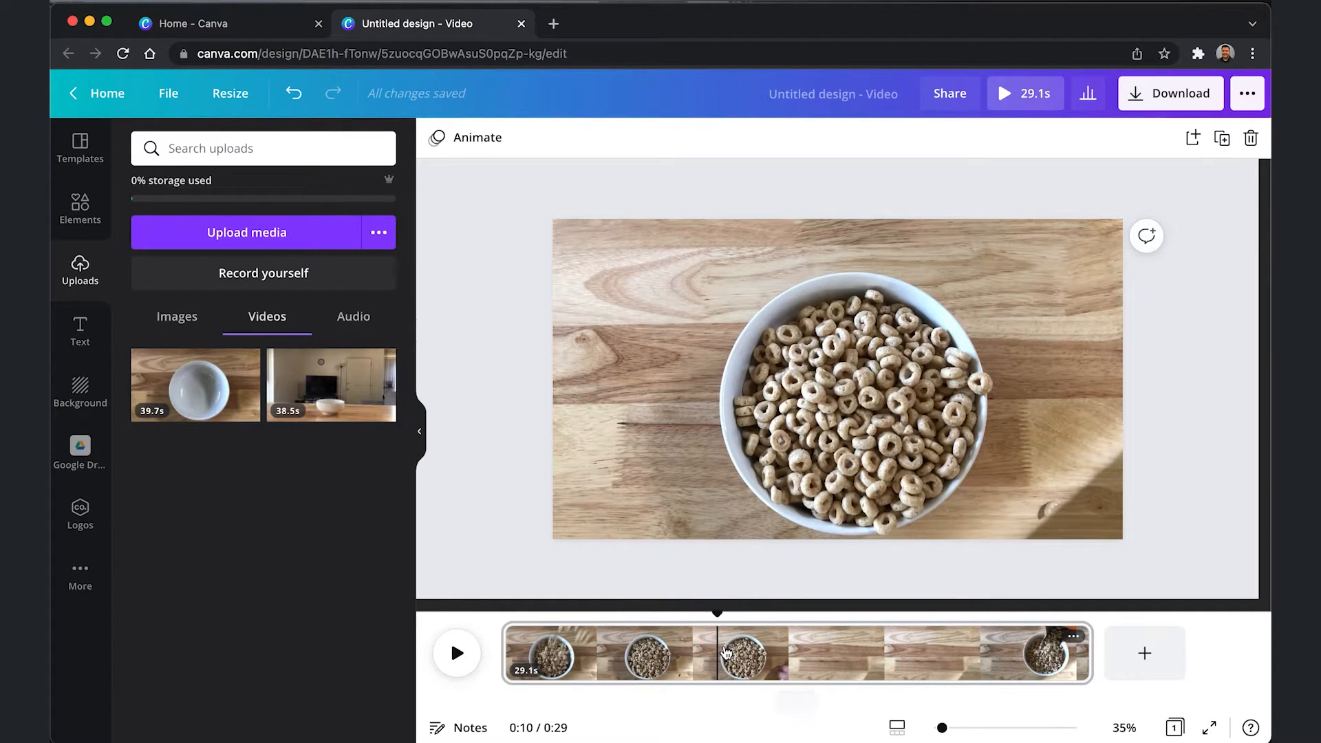
left_click(726, 652)
right_click(724, 655)
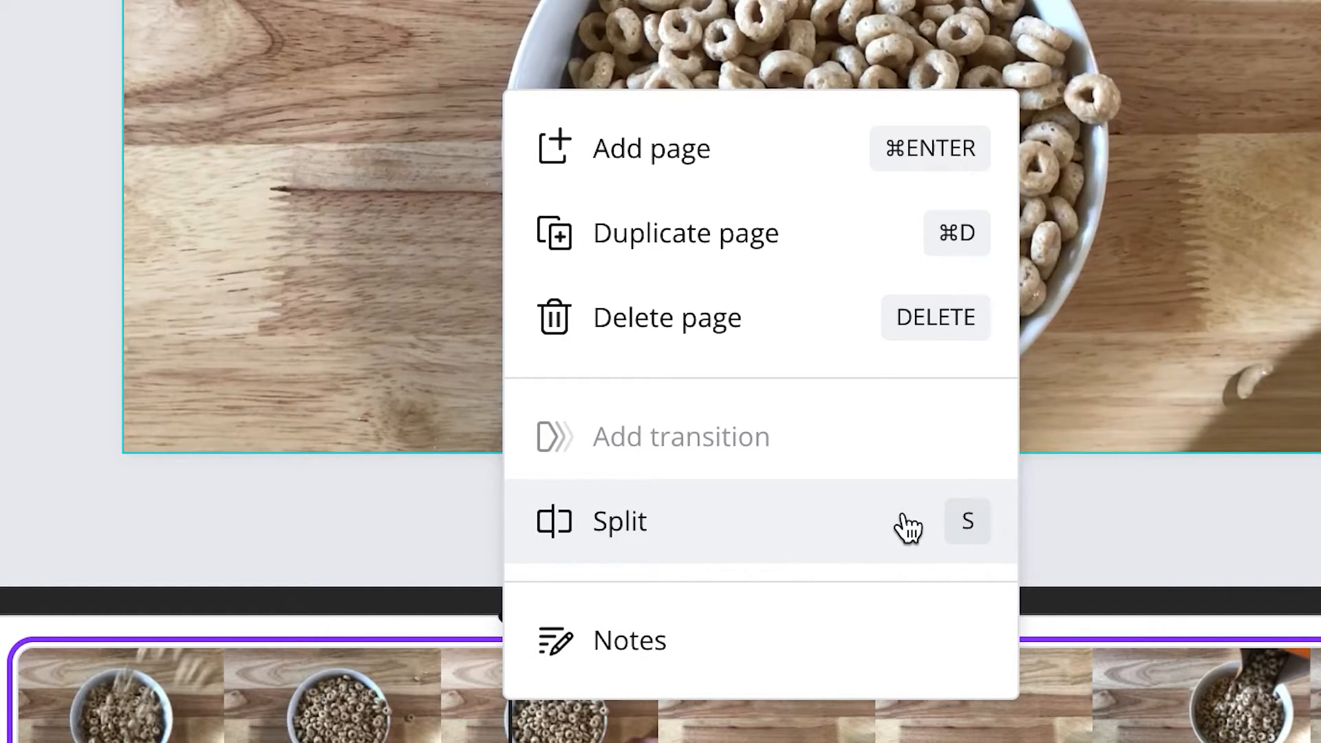
left_click(894, 517)
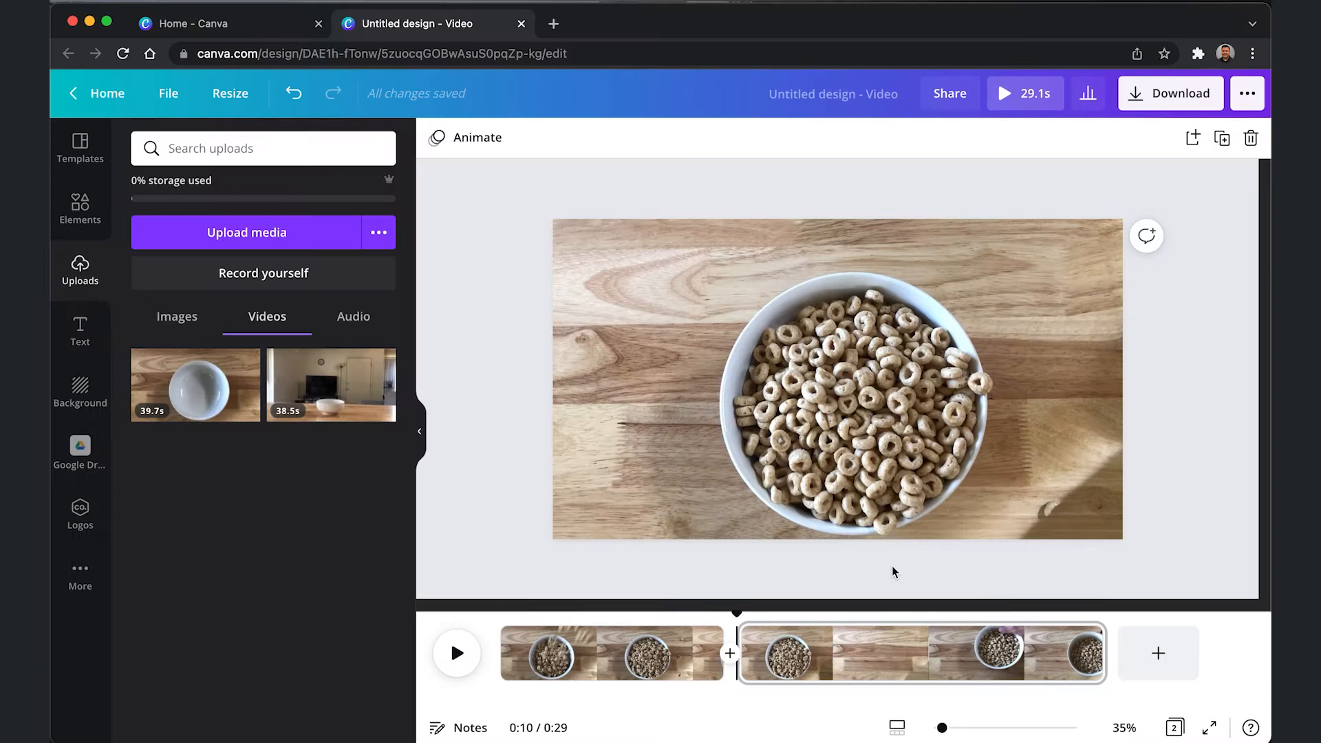
left_click(826, 647)
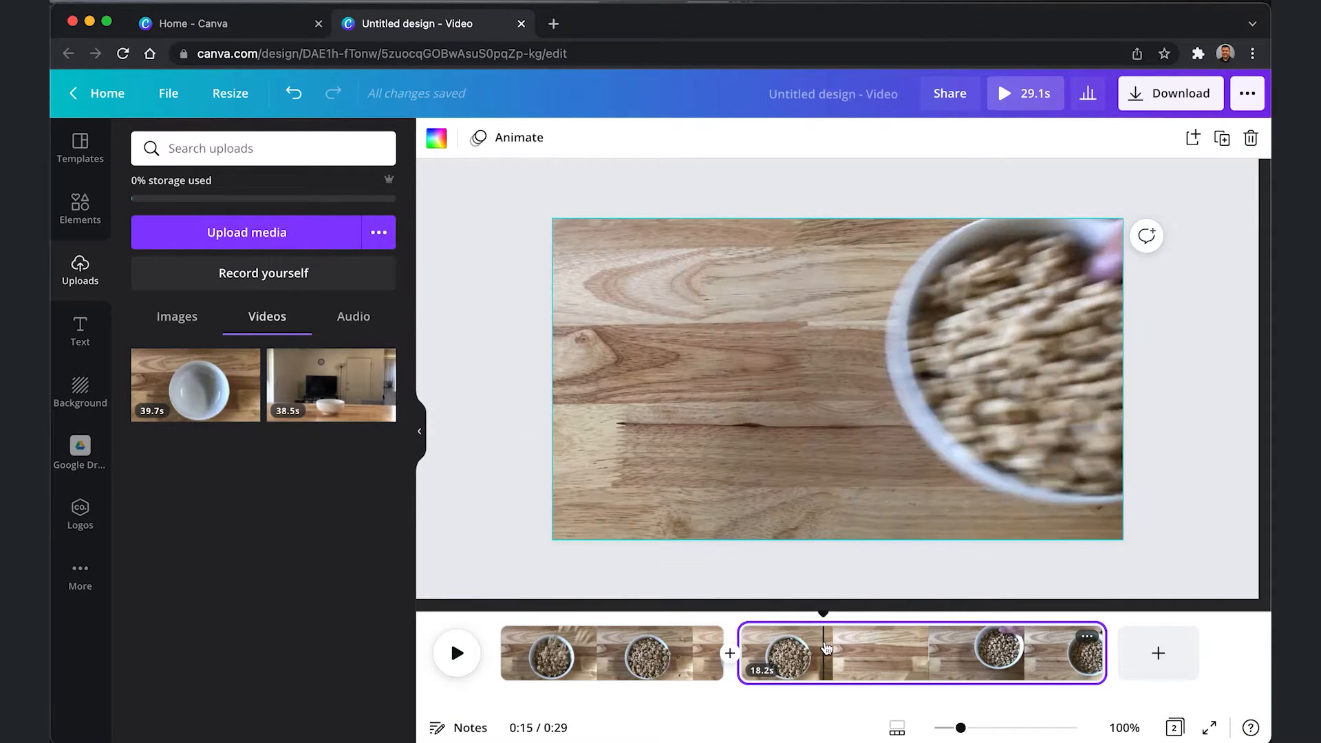
key("Delete")
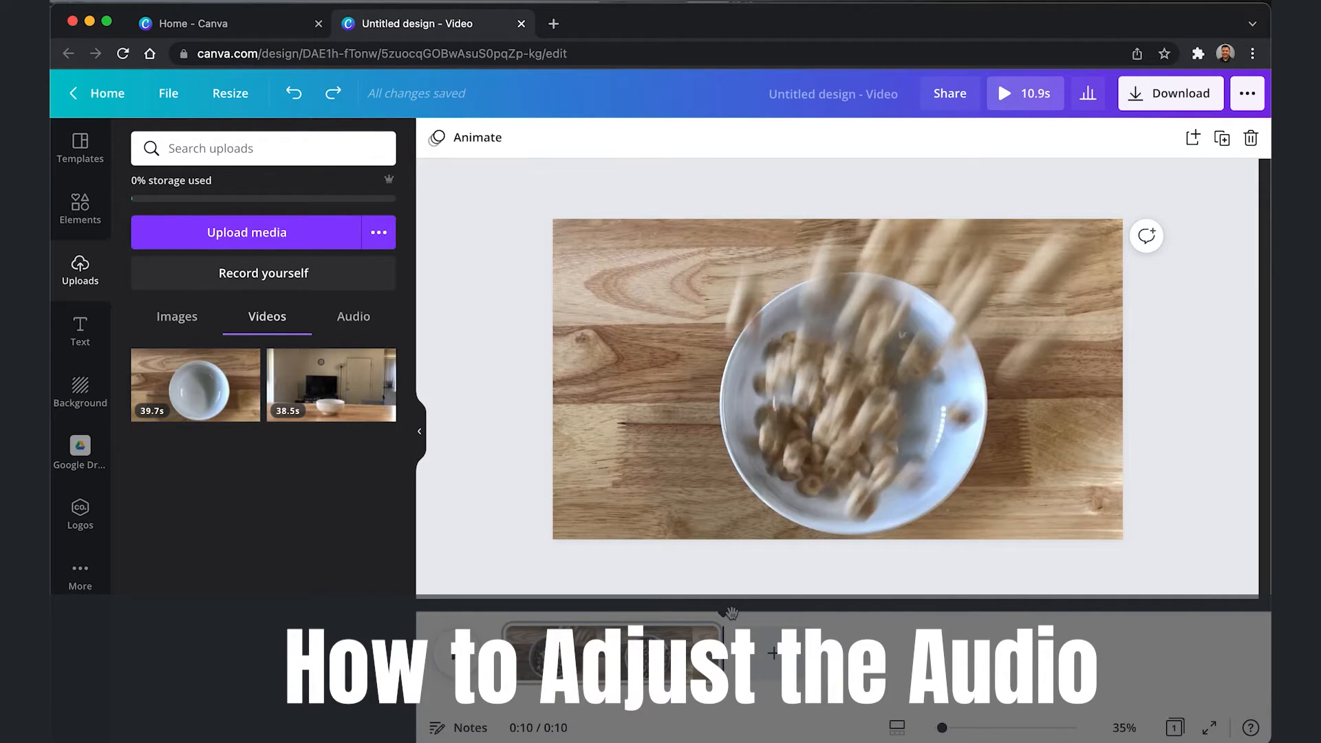
- Add a second page after the bowl clip, place the 38.5 s living-room video on it and preview it briefly
left_click(774, 653)
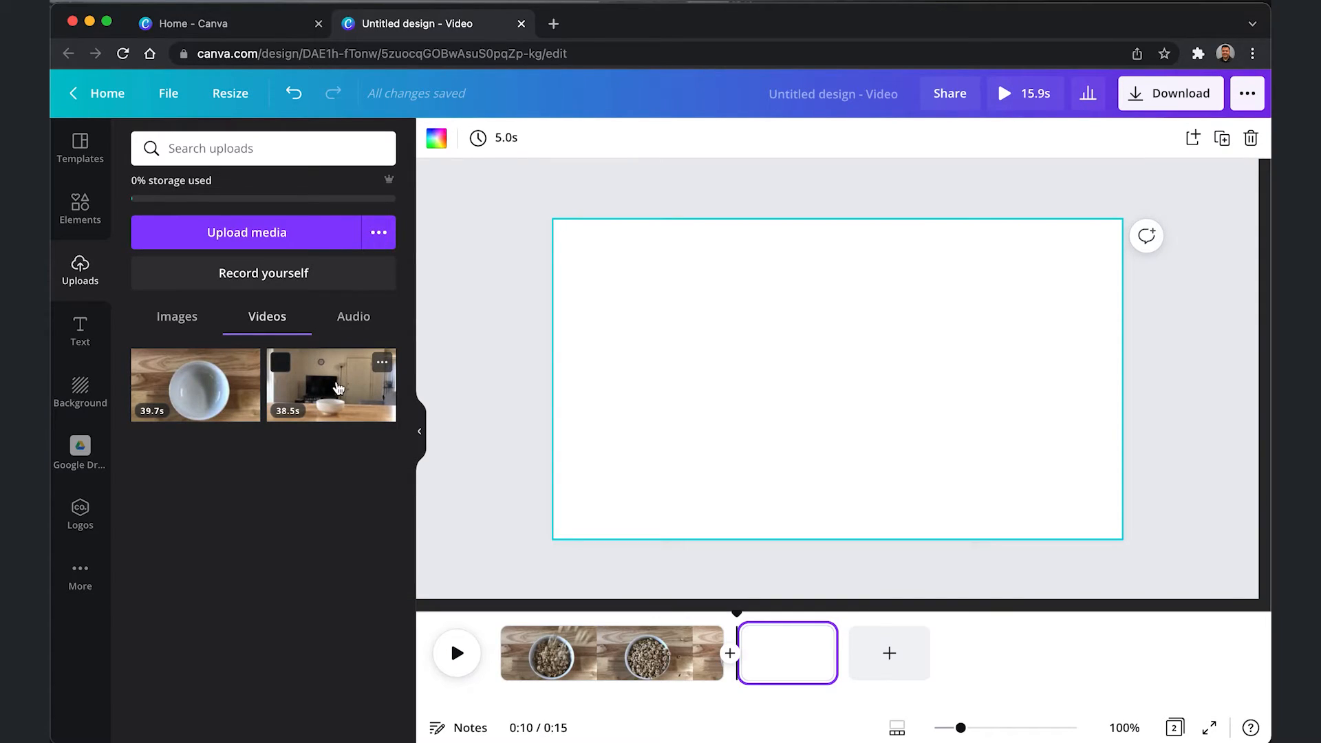
left_click(338, 389)
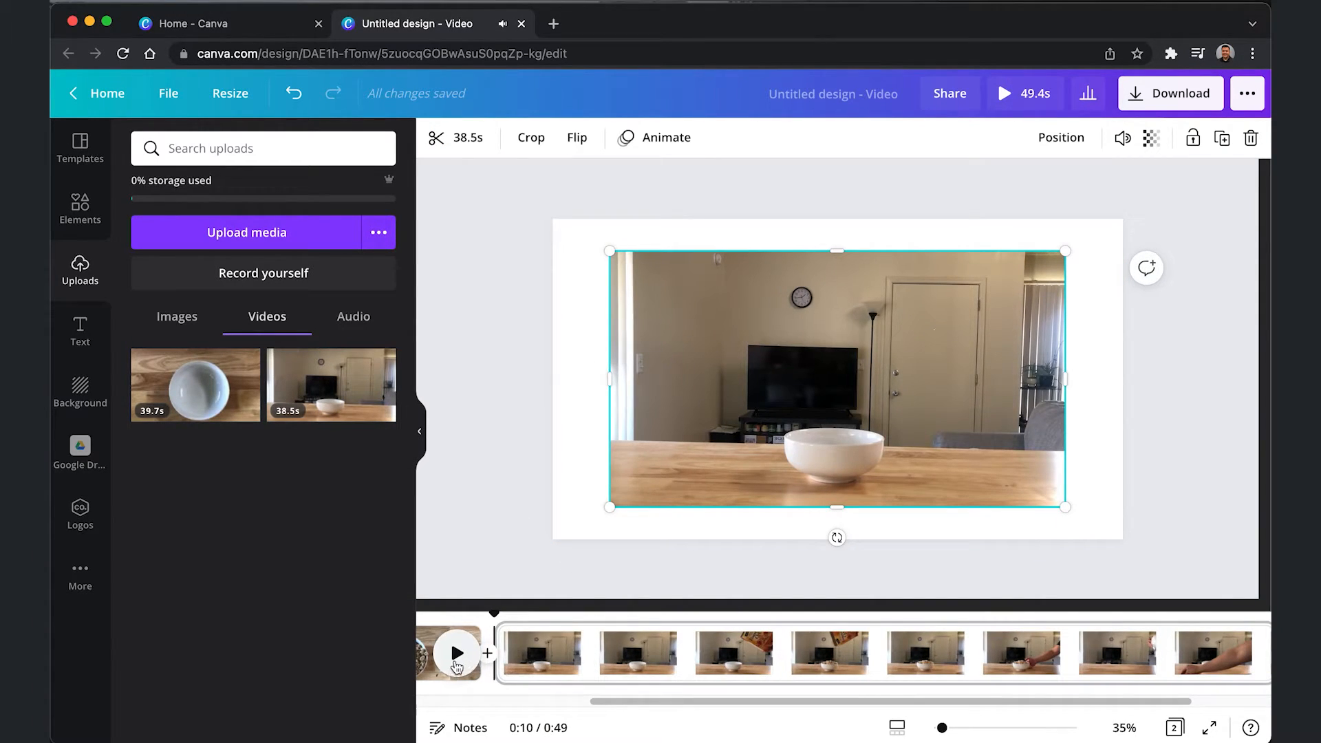
left_click(457, 653)
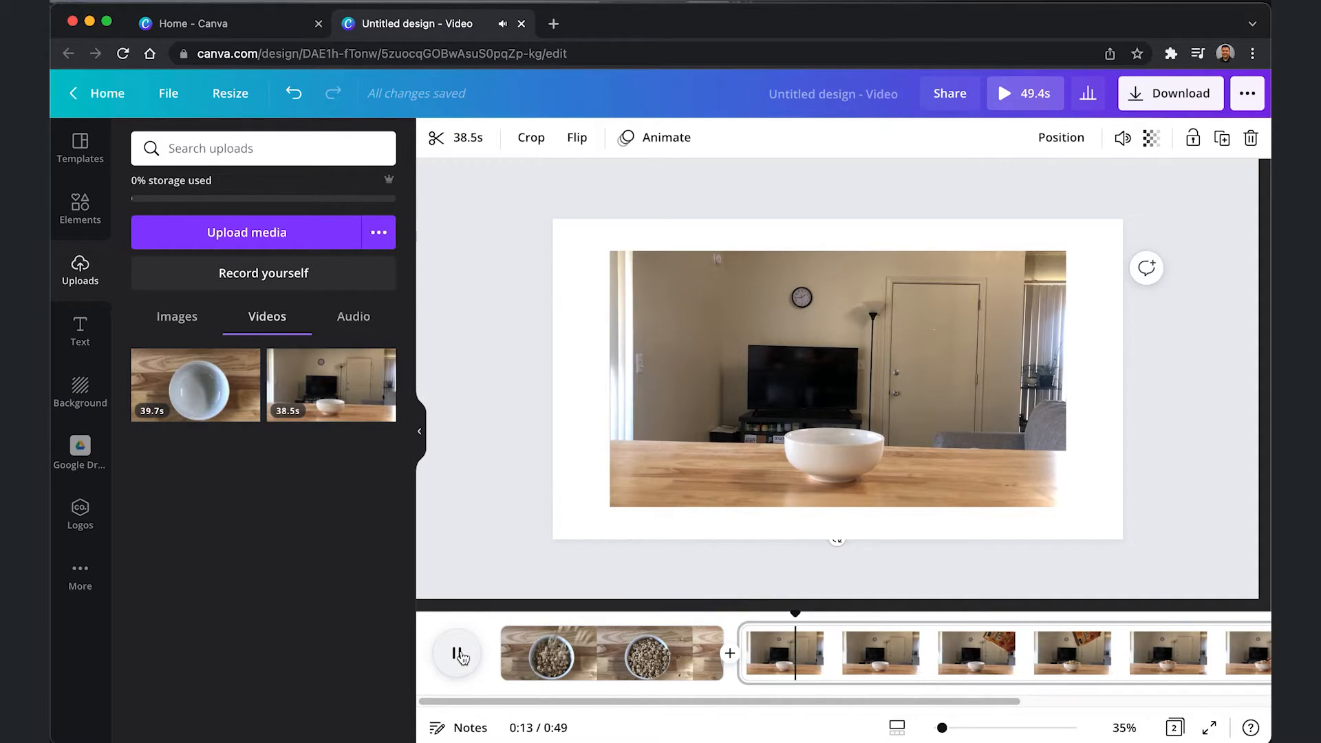
left_click(457, 654)
- Align the living-room video with the page's top-left corner and enlarge it to fill the whole page
left_click(776, 440)
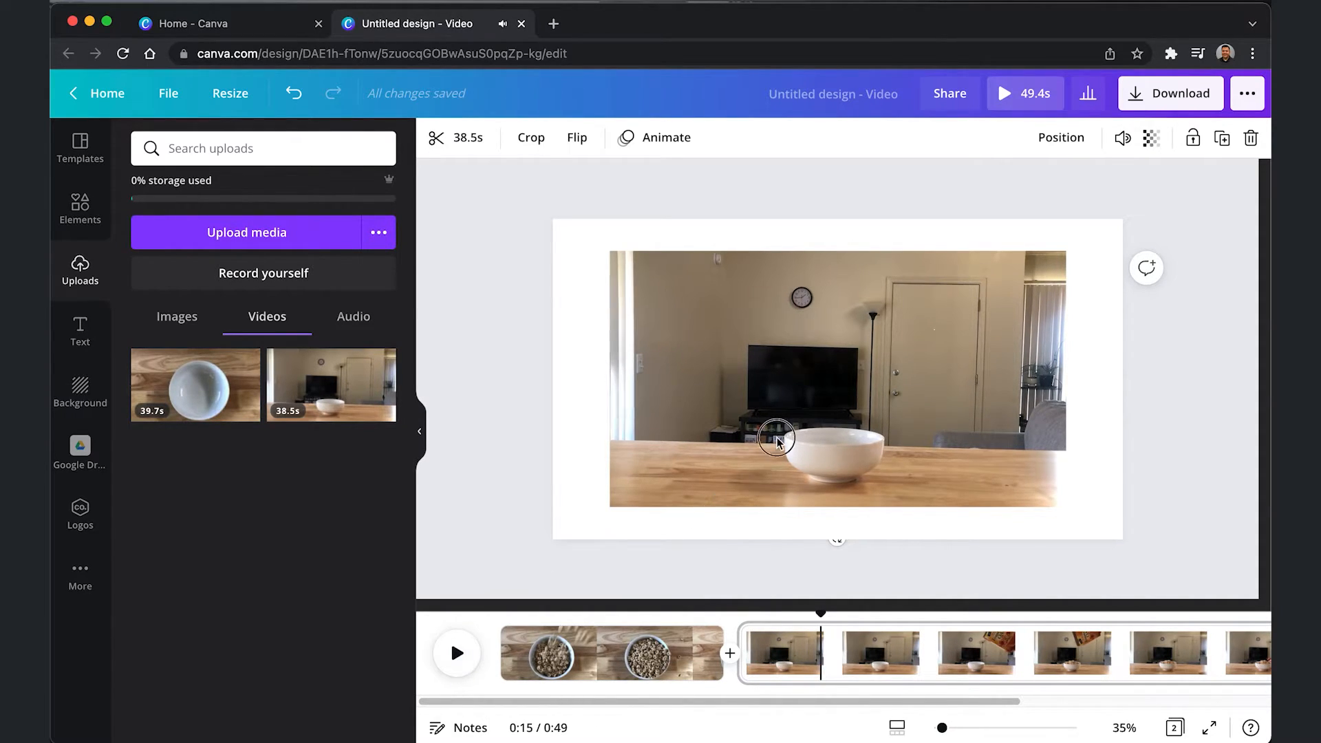
left_click_drag(790, 394, 750, 369)
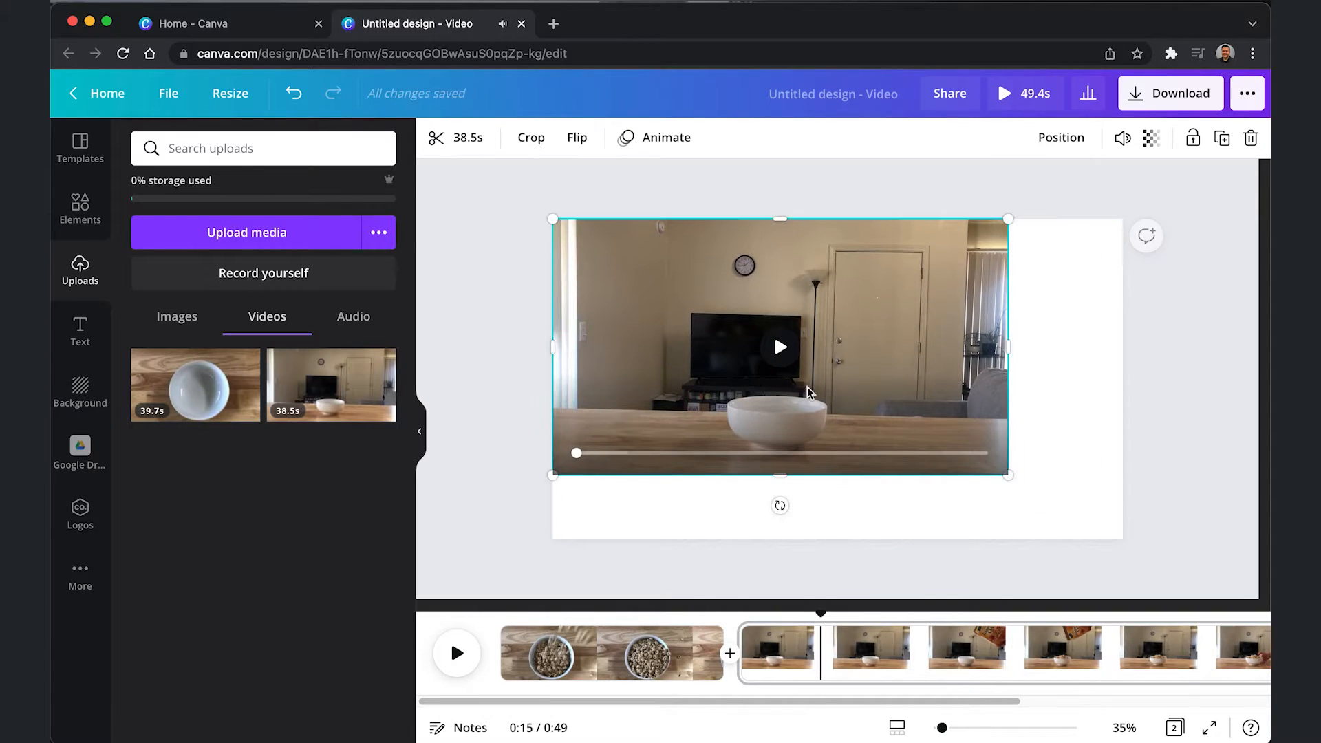
left_click_drag(1009, 475, 1122, 539)
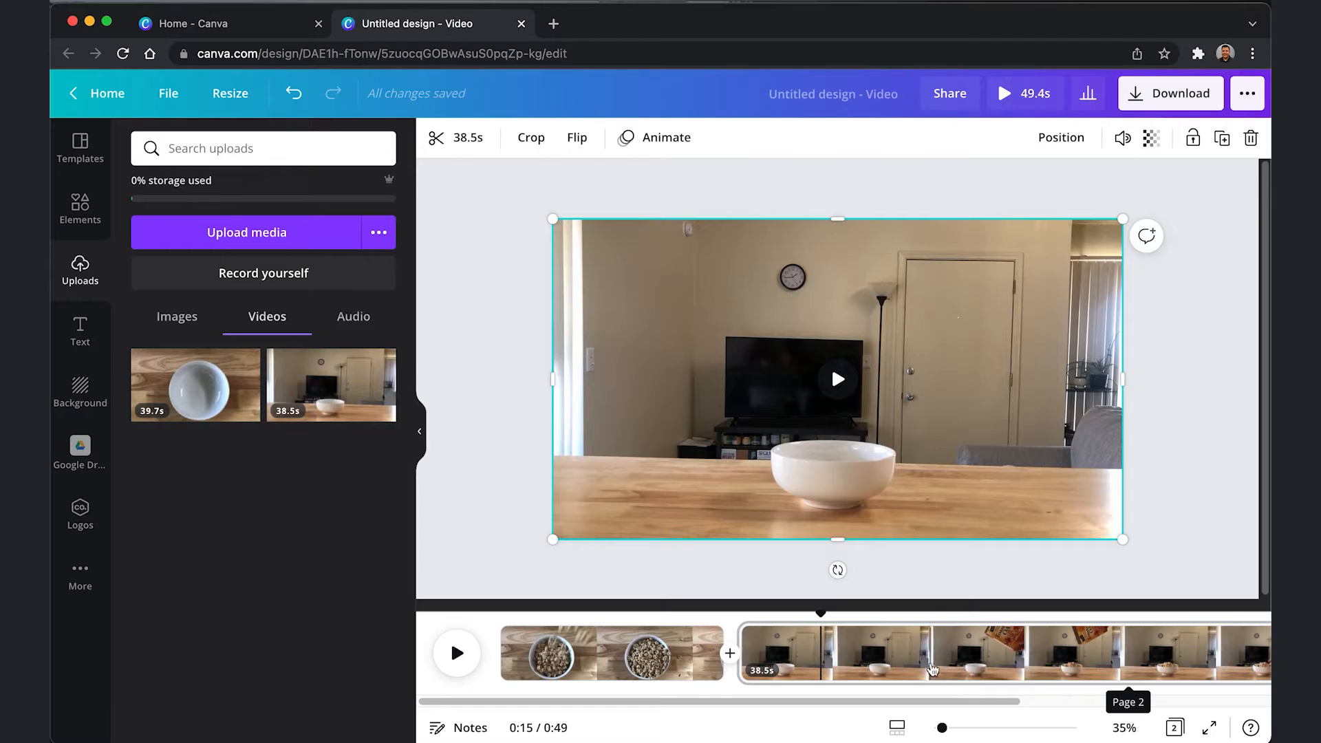
left_click(522, 403)
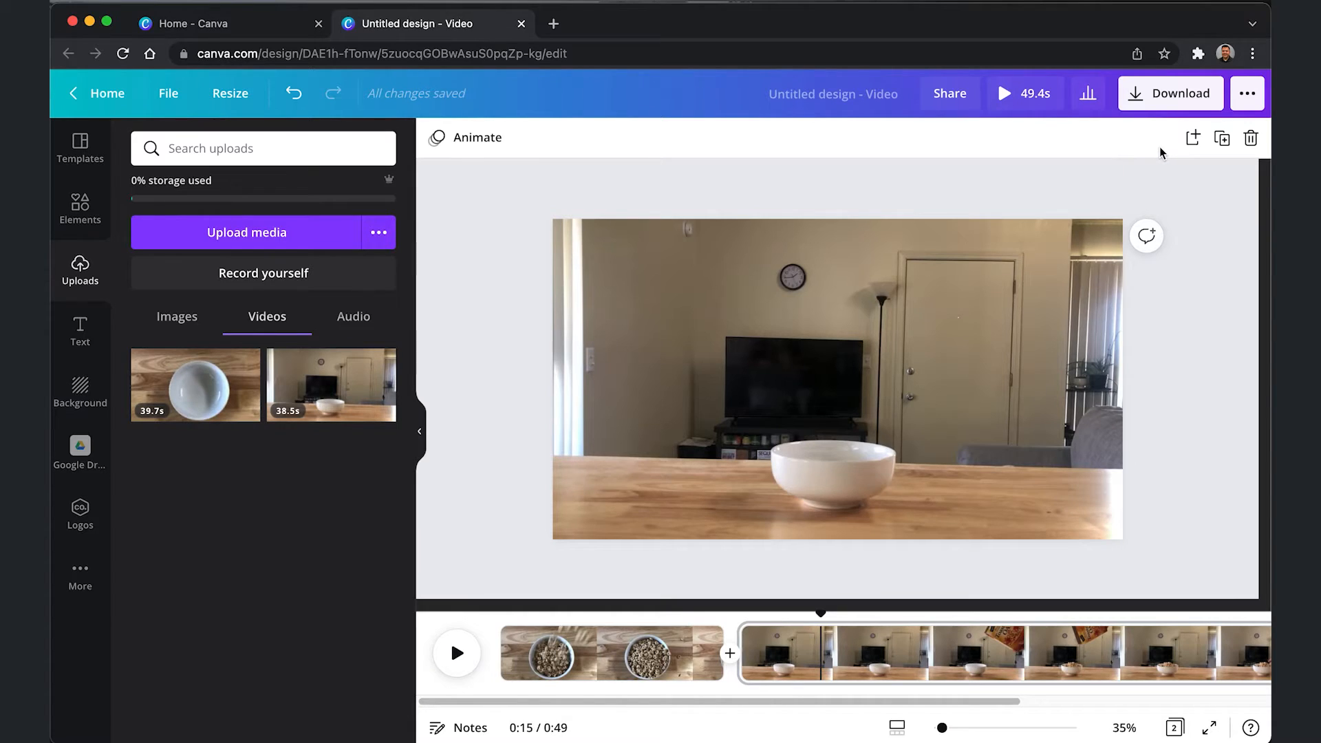
- Mute the living-room clip by setting its volume to 0 and play it back briefly to check
left_click(878, 329)
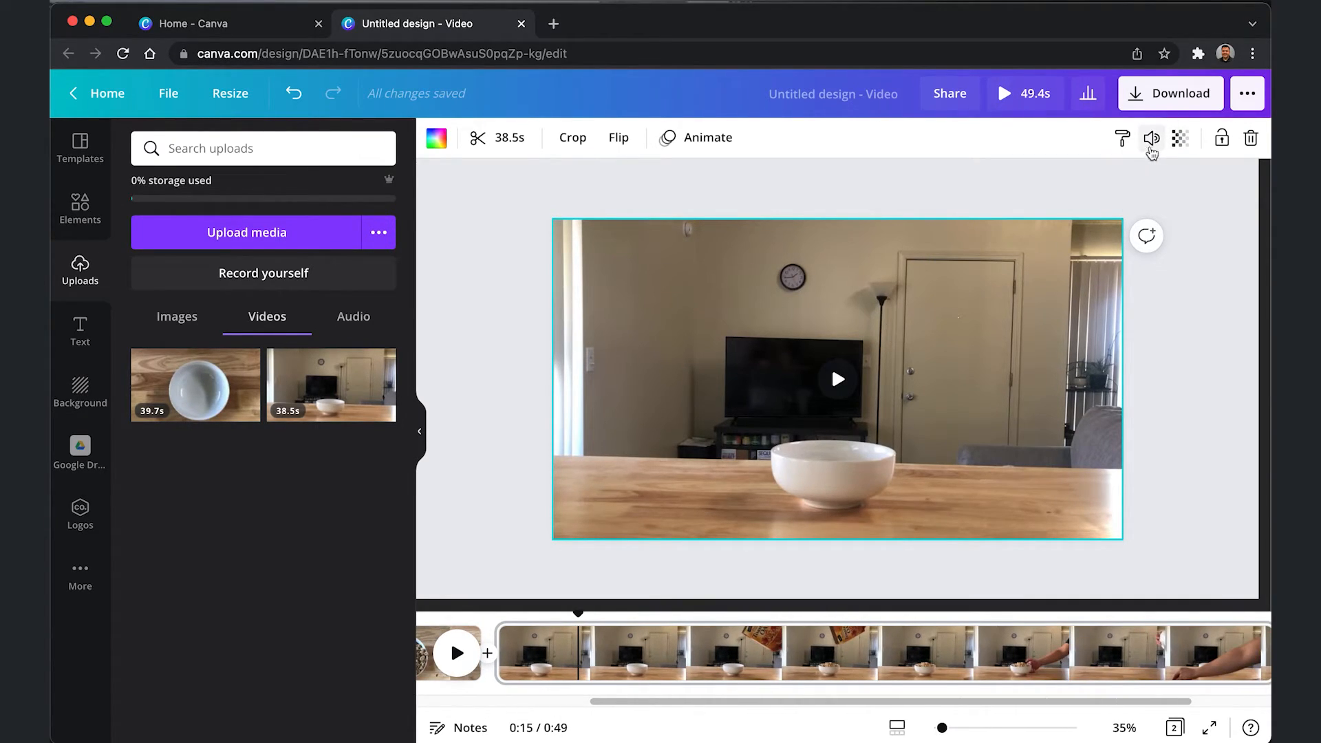
left_click(1151, 140)
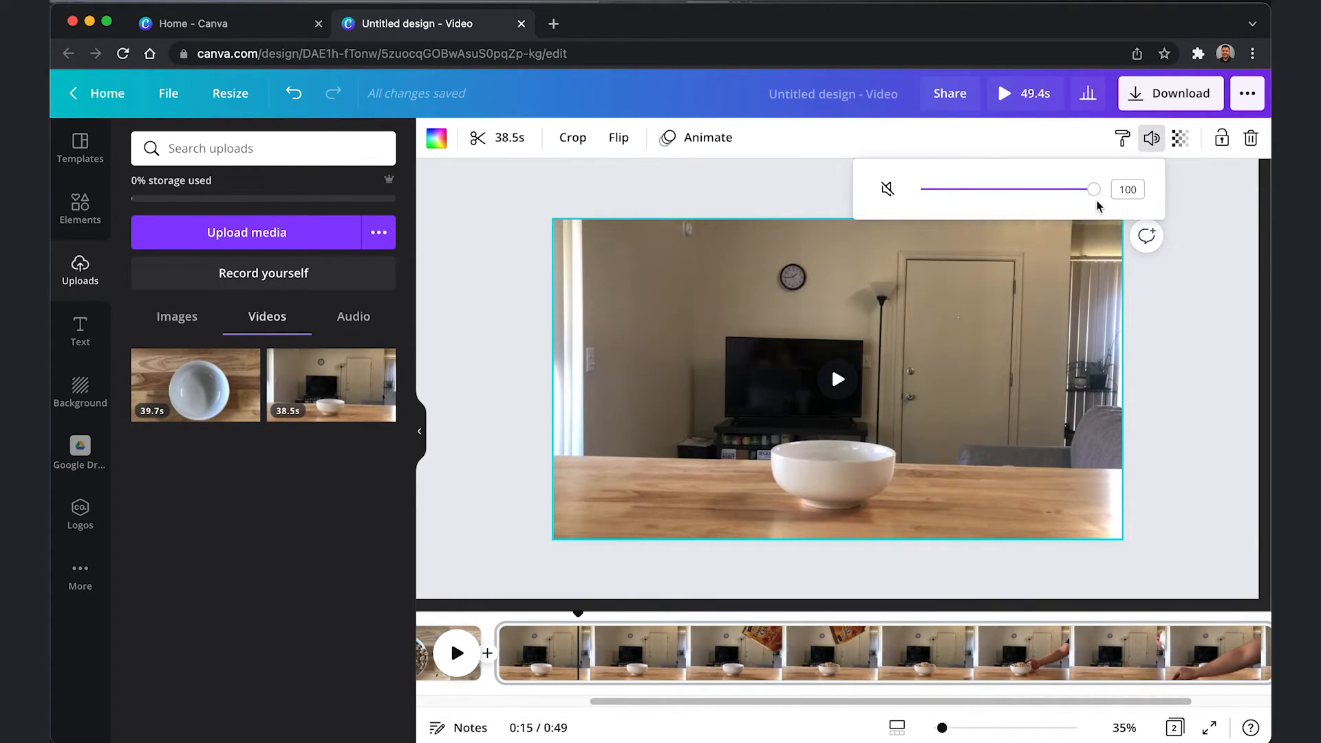
left_click_drag(1094, 191, 917, 201)
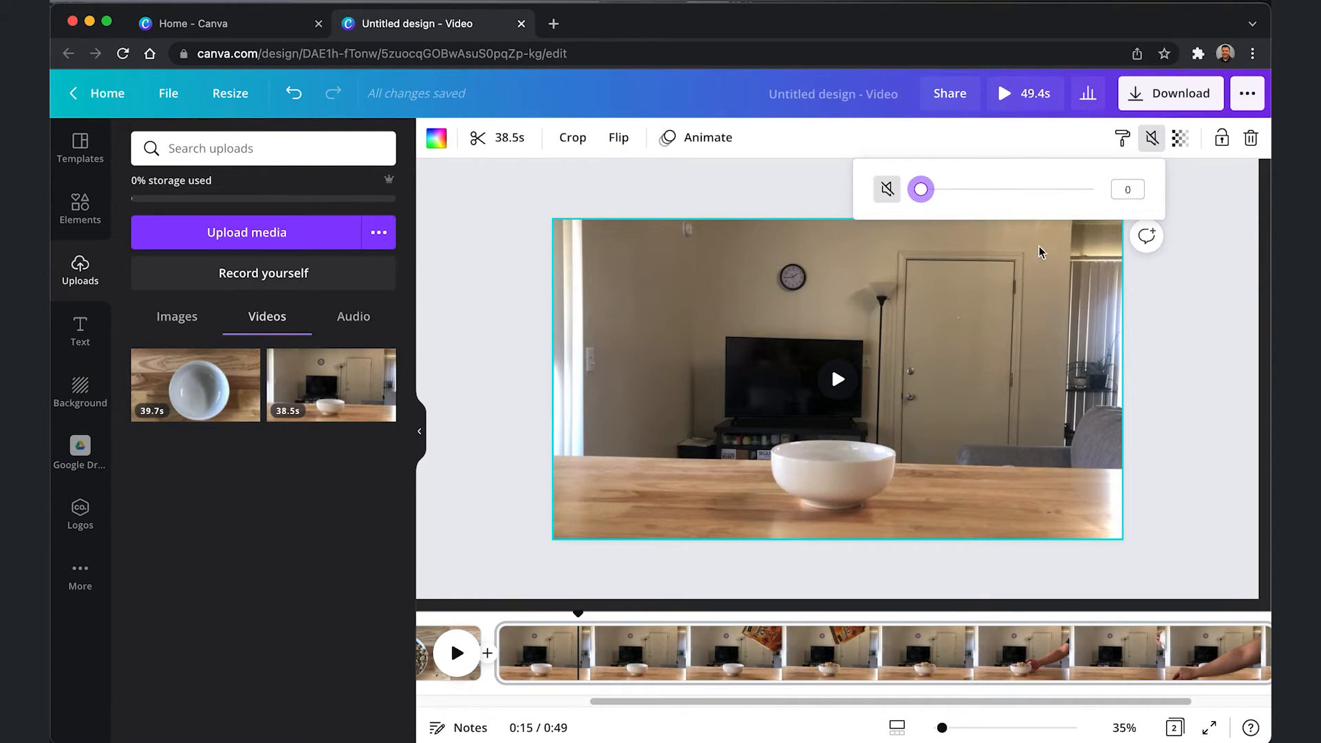
left_click(1193, 280)
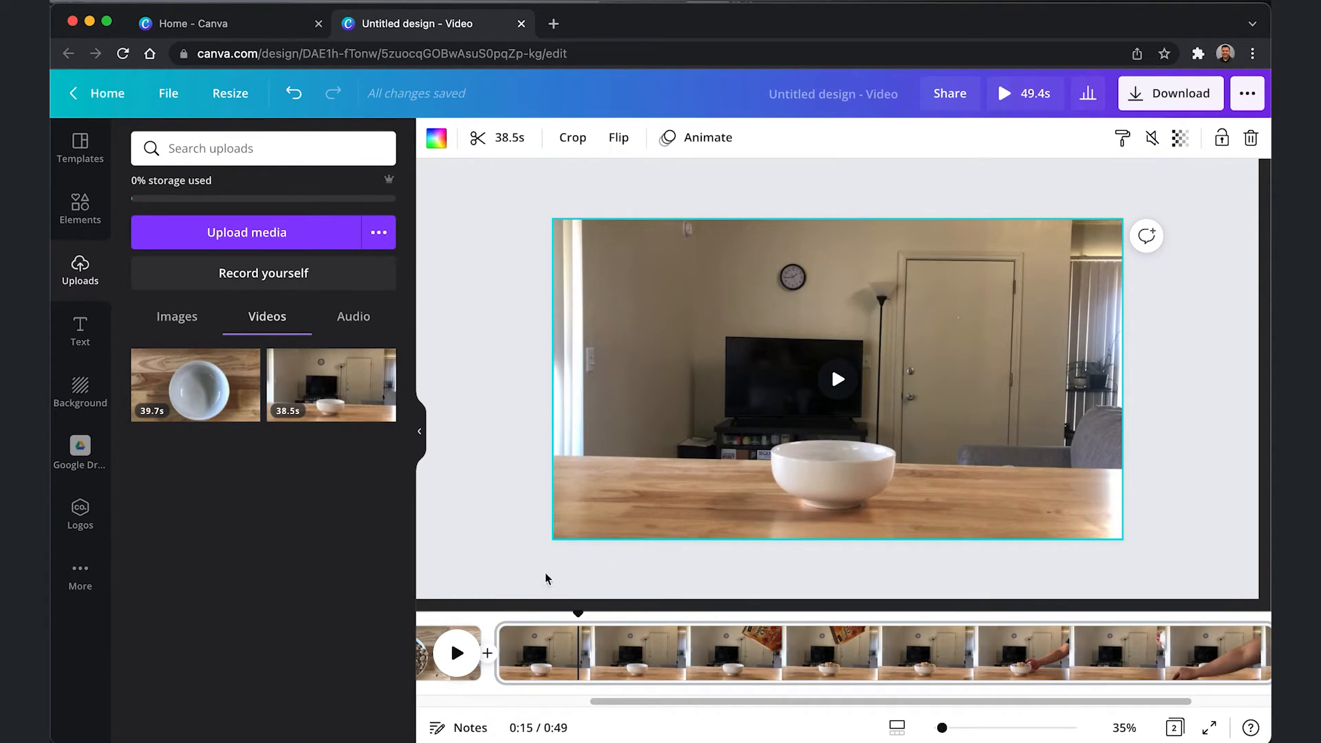
left_click(449, 656)
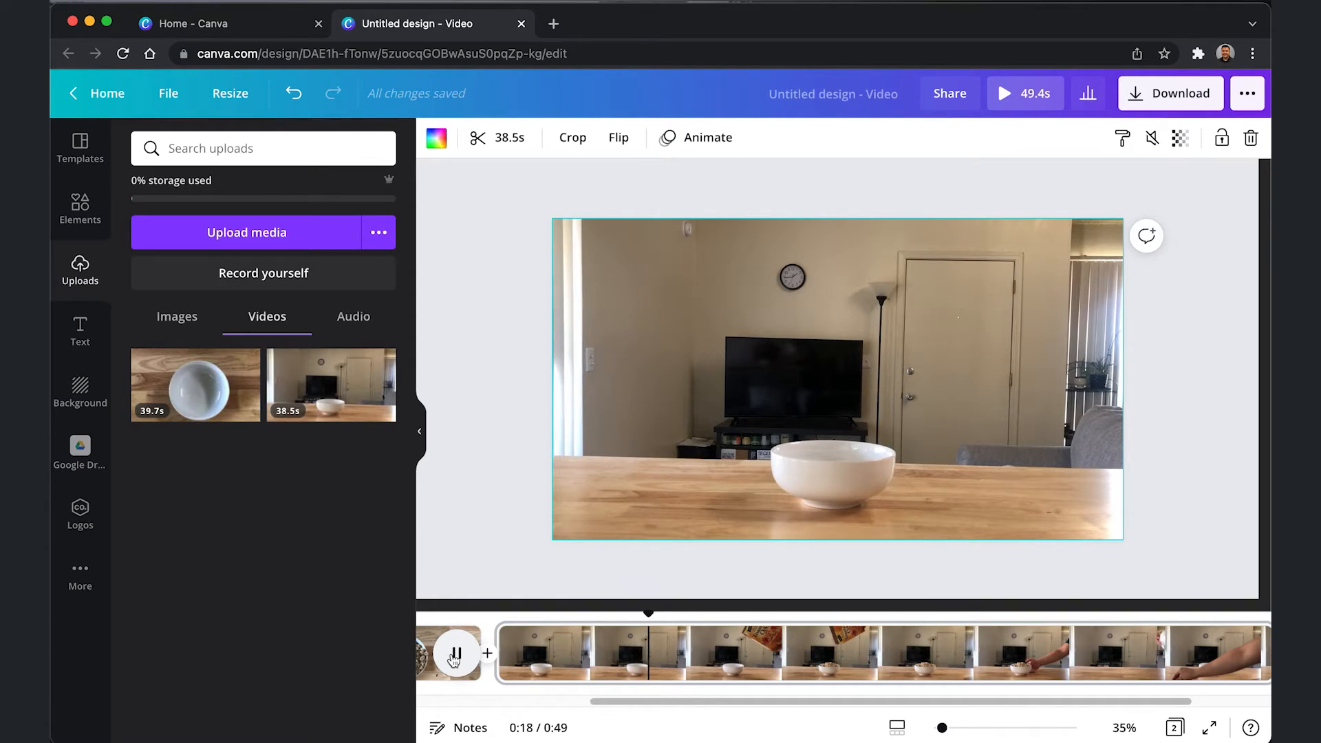
left_click(454, 657)
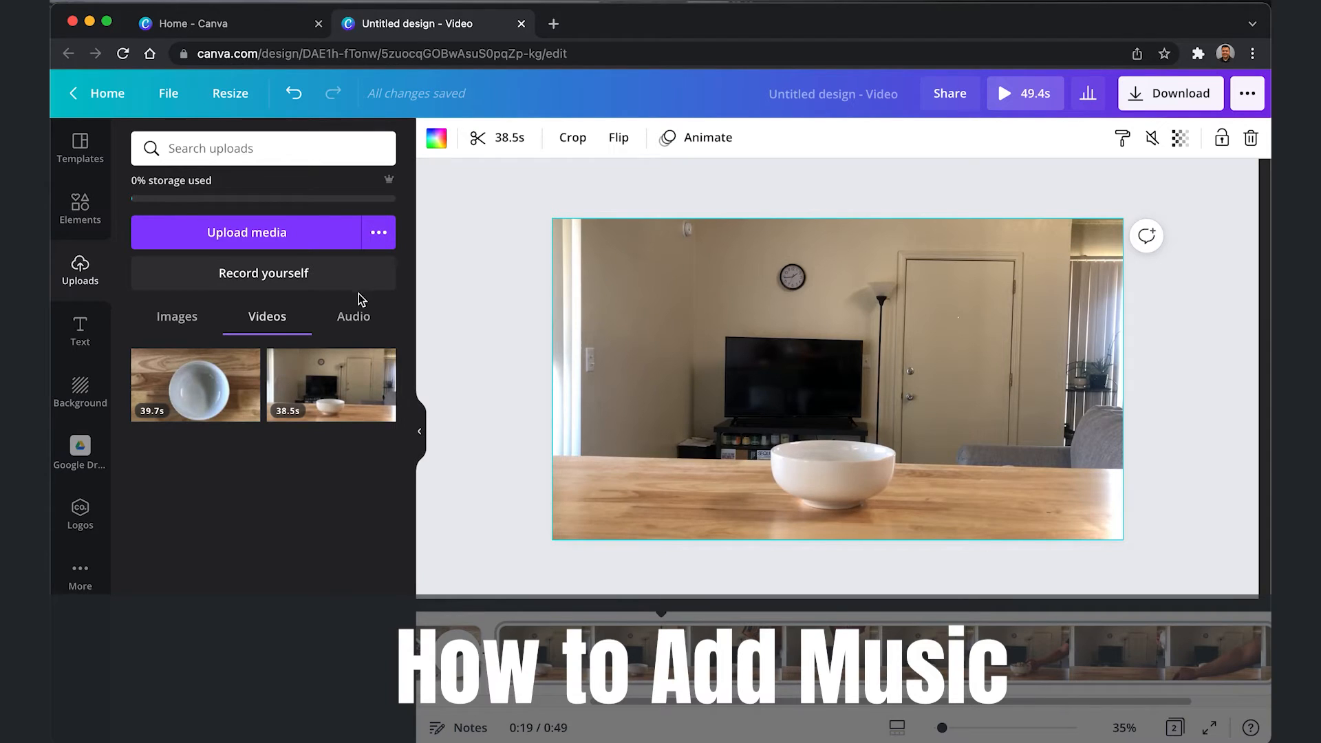
- Add the uploaded track "Phife for Life - Otis McDonald.mp3" to the timeline from 0:19 and play the video with it
left_click(353, 319)
left_click_drag(251, 378, 743, 676)
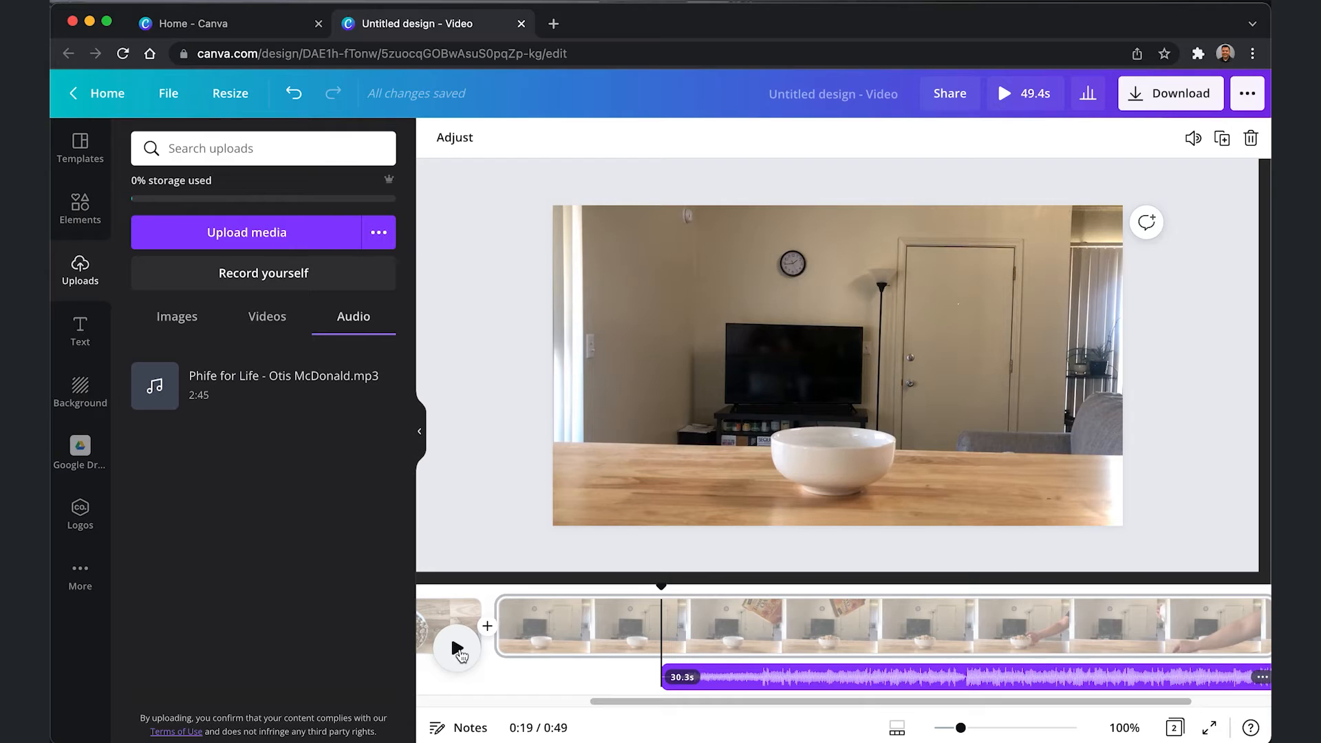
left_click(458, 650)
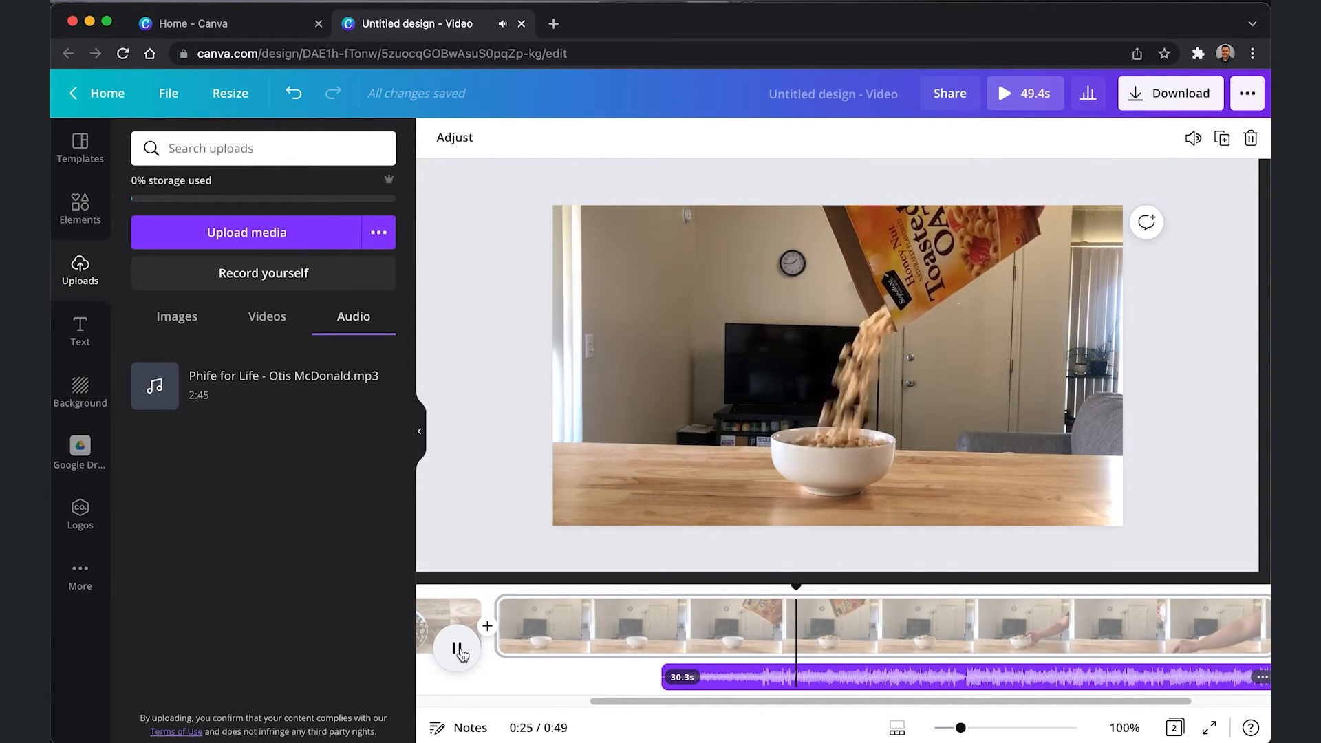
- Pause playback, lower the music track's volume to 50 and play the video from 0:25 to check the sound
left_click(458, 648)
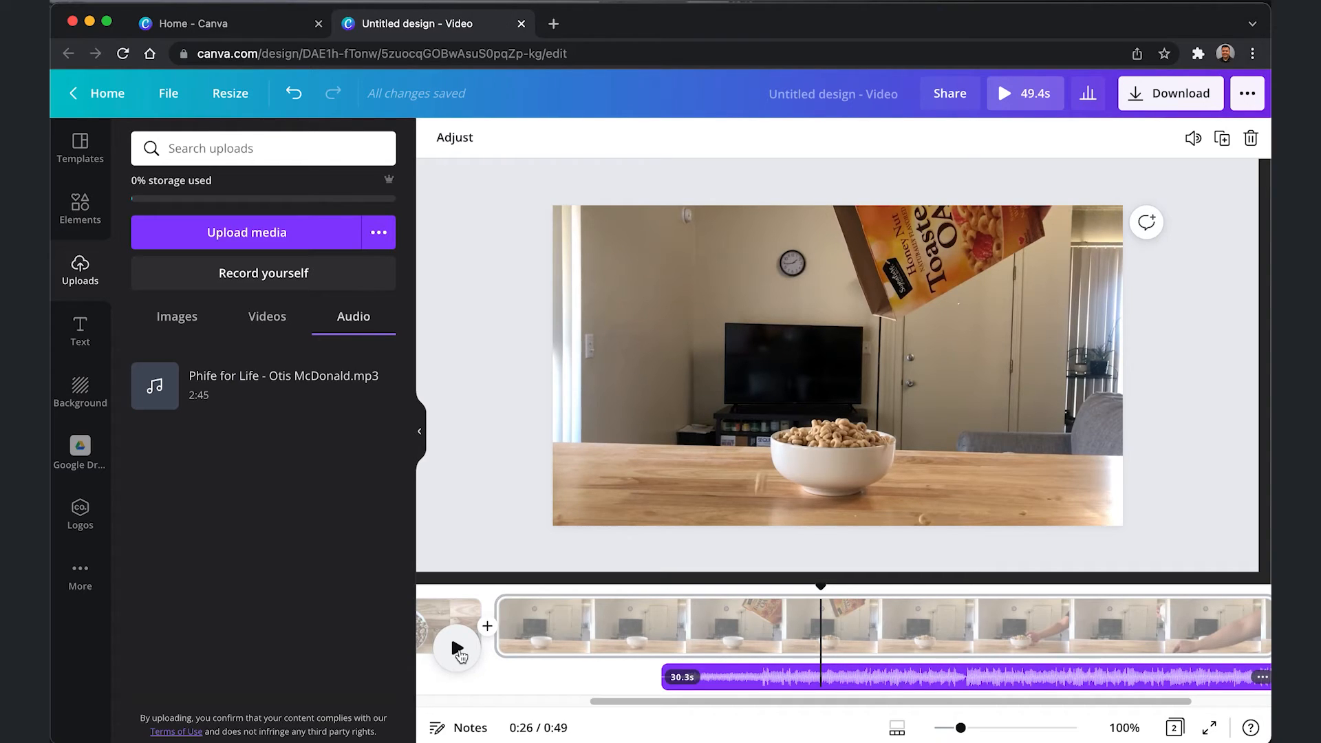
left_click(826, 687)
left_click(793, 686)
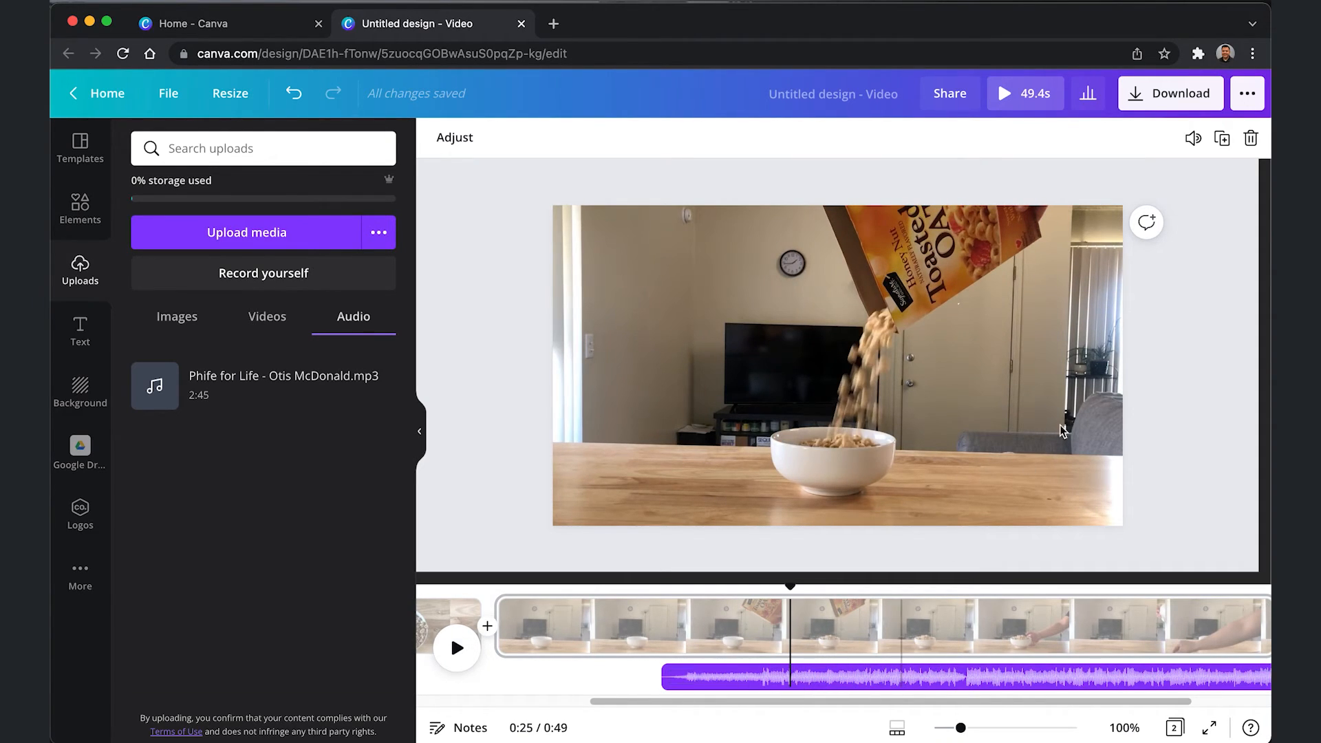
left_click(1190, 140)
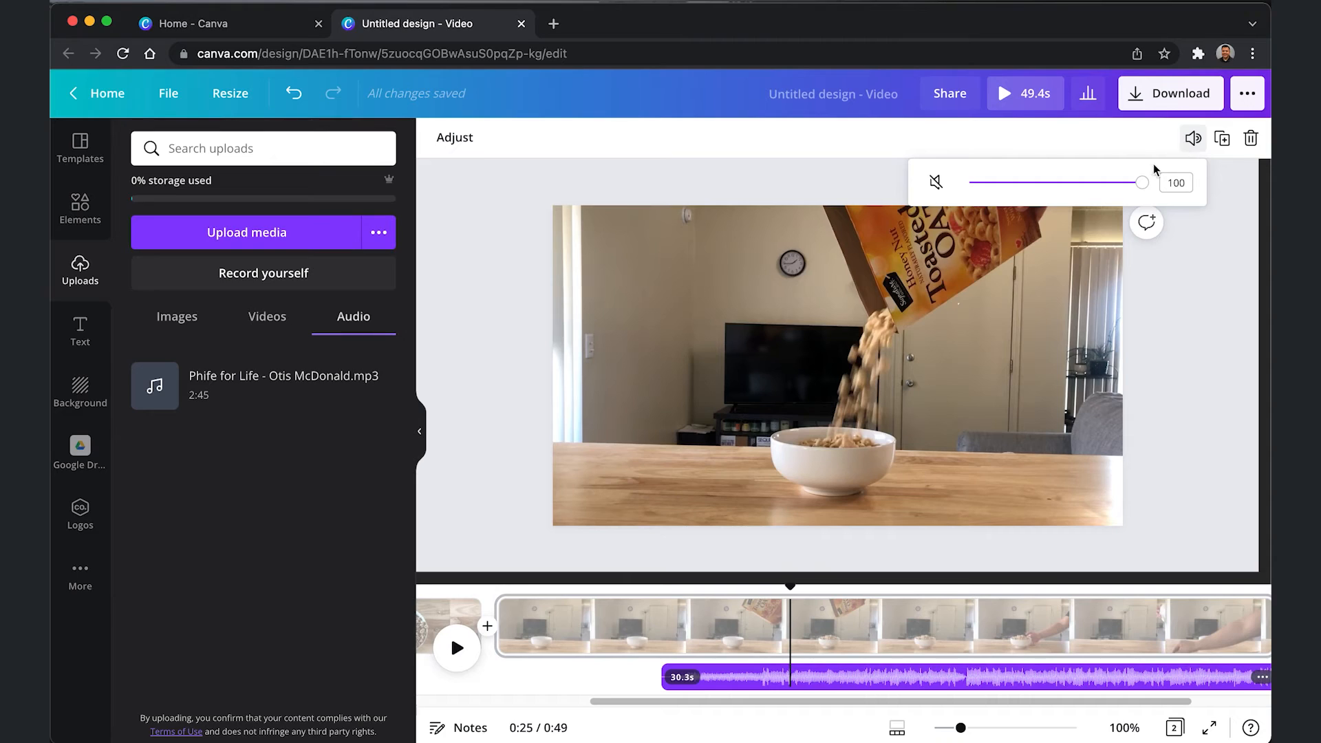
left_click_drag(1134, 194, 1057, 194)
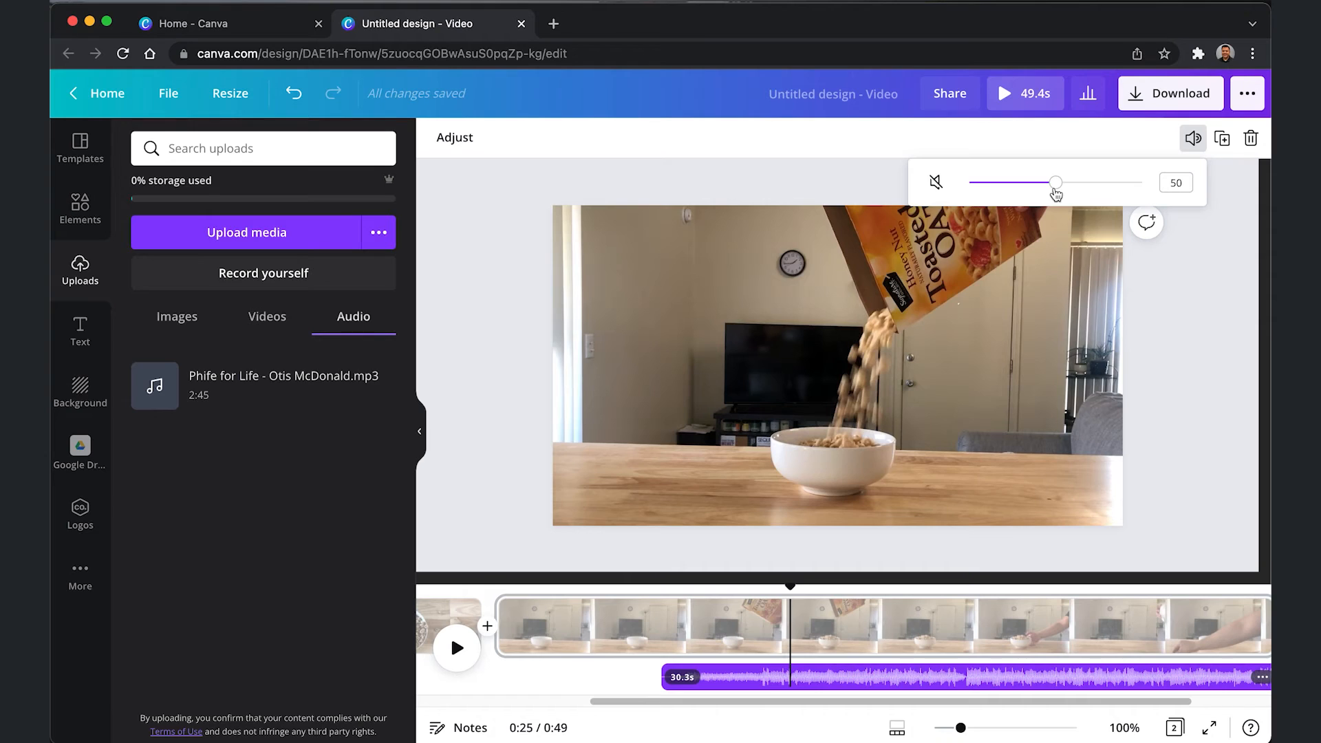
left_click(1222, 279)
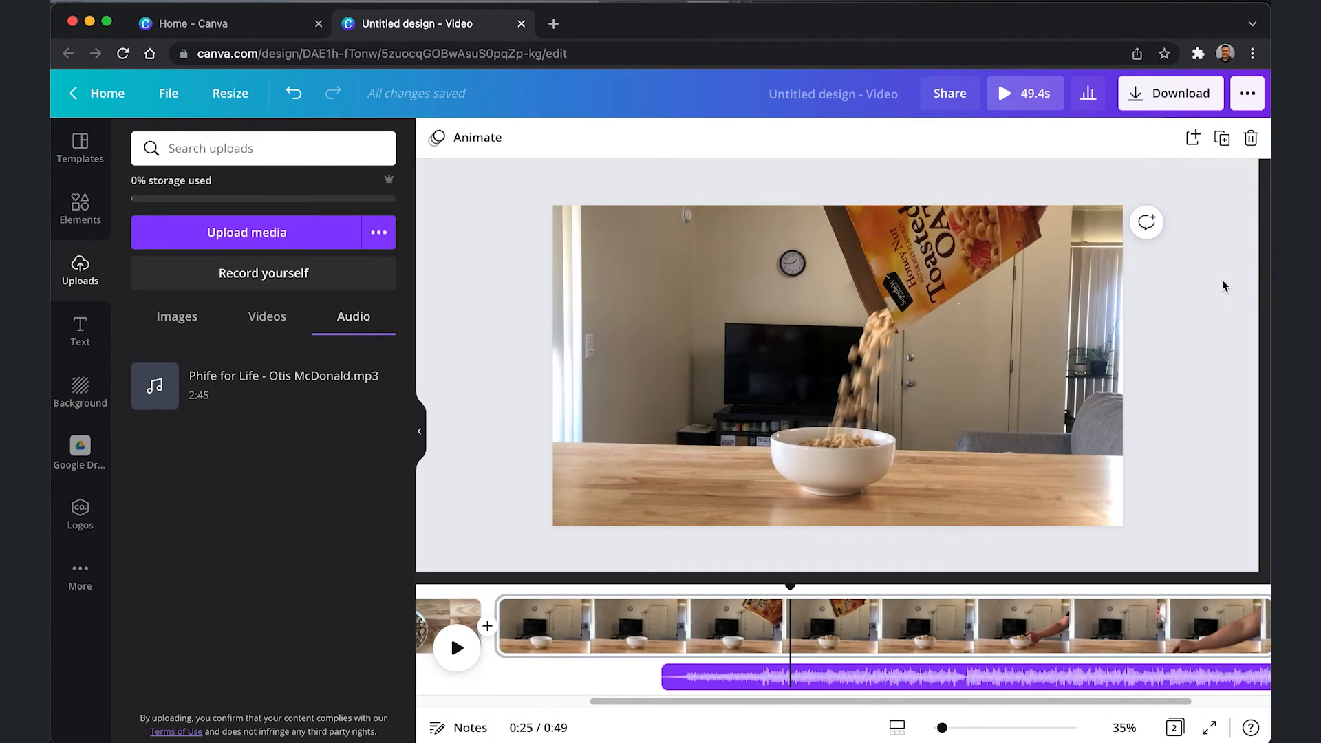
left_click(457, 647)
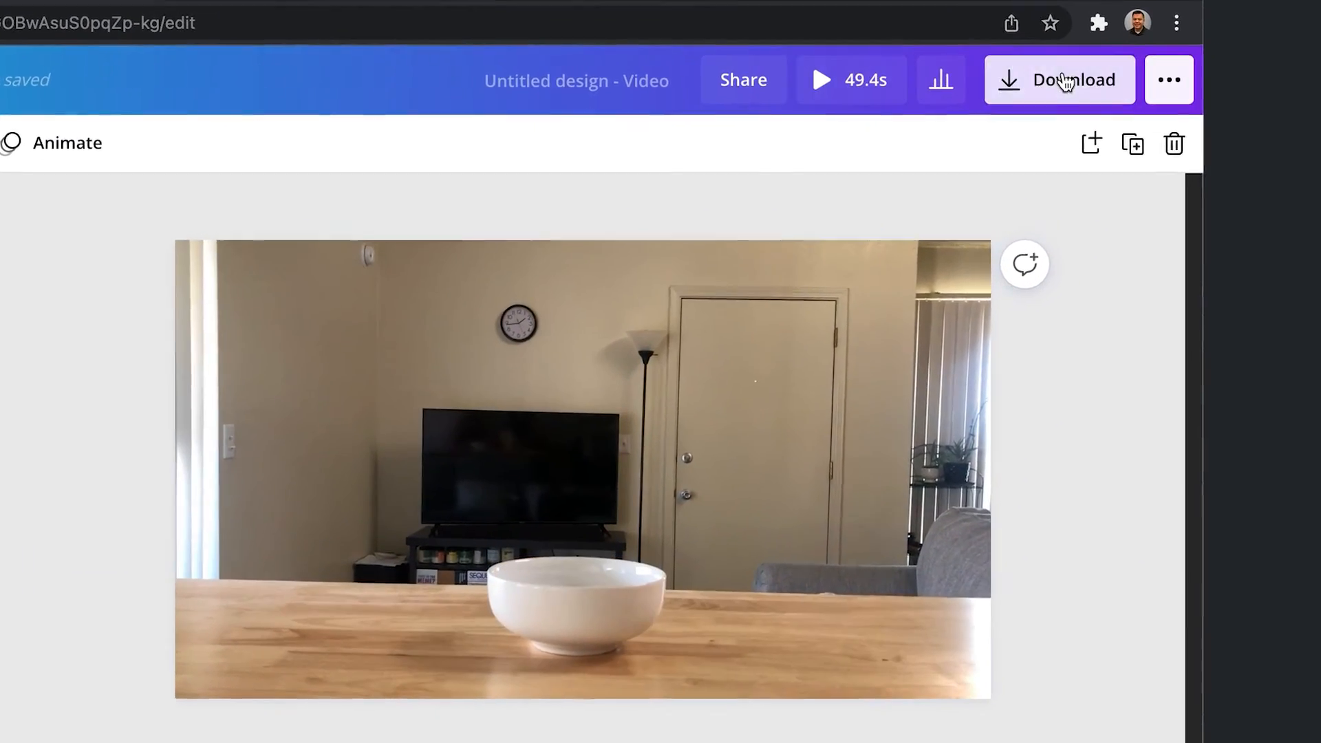
- Download all 2 pages of the design as an MP4 Video
left_click(1066, 81)
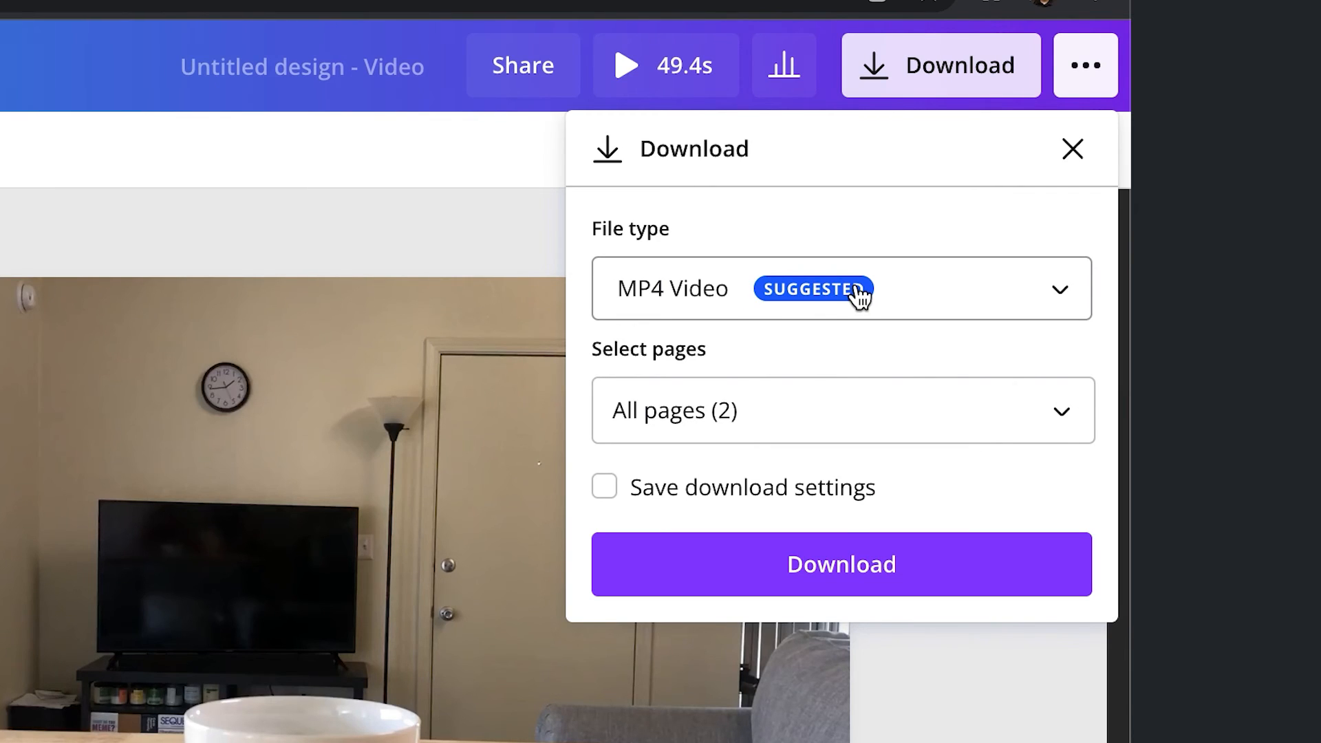
left_click(820, 578)
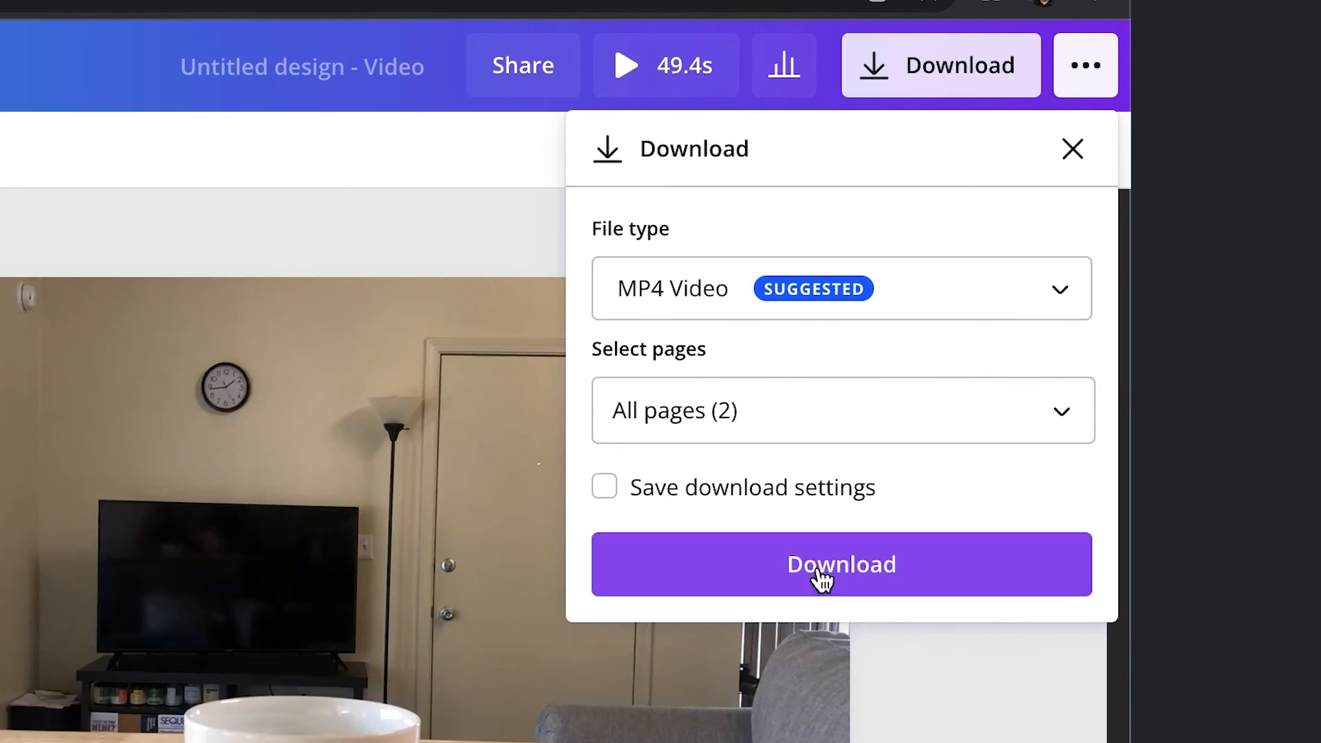